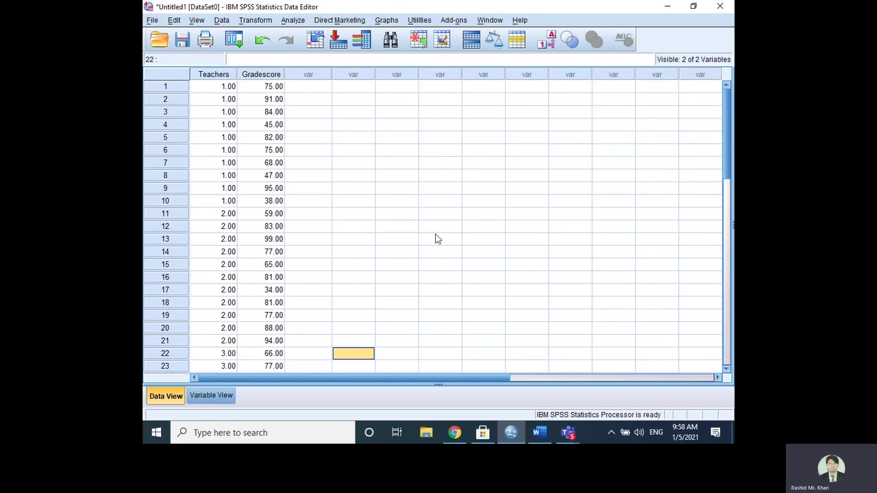
Switch to Word to view the full table of teacher A, B and C scores, and match it with the first rows in SPSS.
{"action": "left_click", "coordinate": [538, 438]}
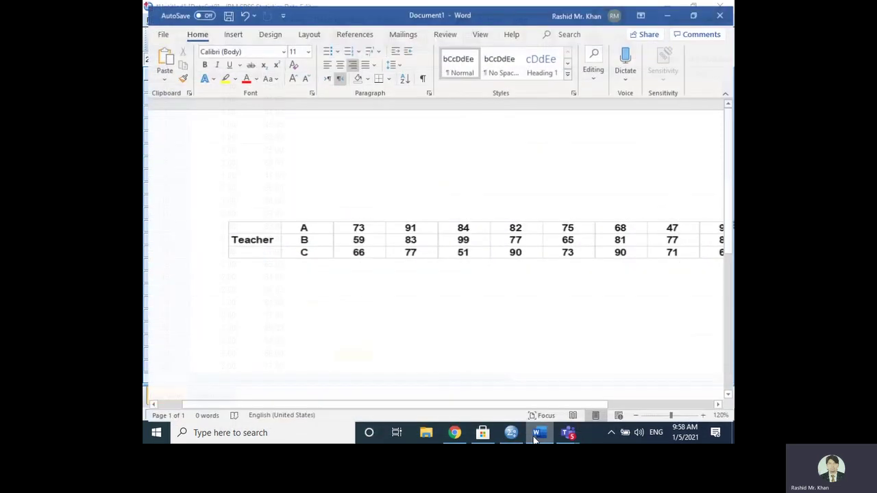
{"action": "left_click_drag", "start_coordinate": [518, 402], "coordinate": [580, 410]}
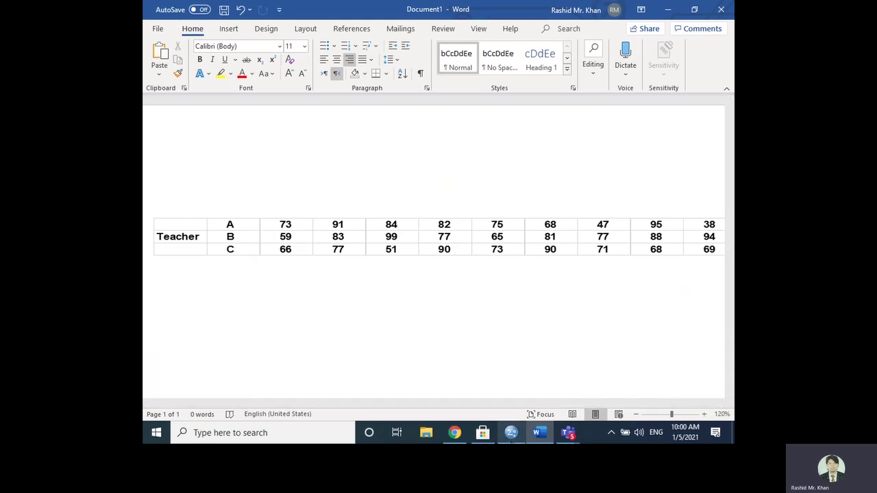
{"action": "left_click", "coordinate": [511, 437]}
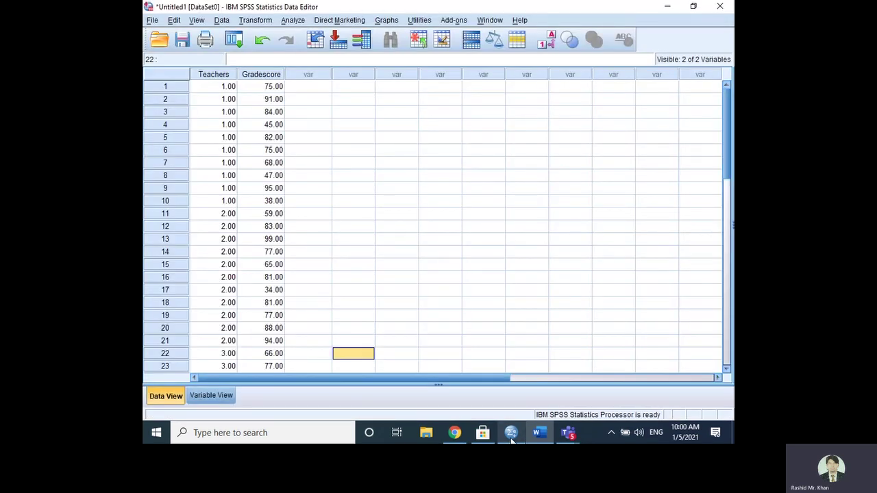
{"action": "left_click_drag", "start_coordinate": [212, 89], "coordinate": [265, 111]}
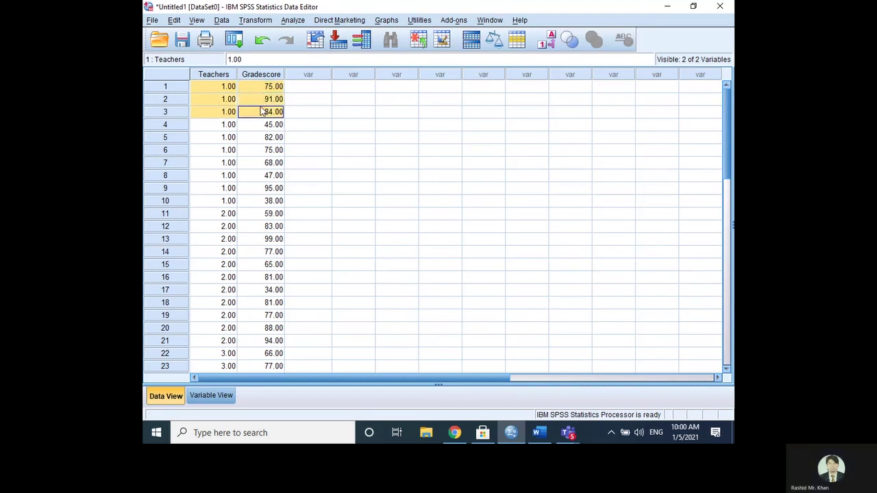
Examine the Teachers variable's definition, including its name, label and value labels.
{"action": "left_click", "coordinate": [211, 396]}
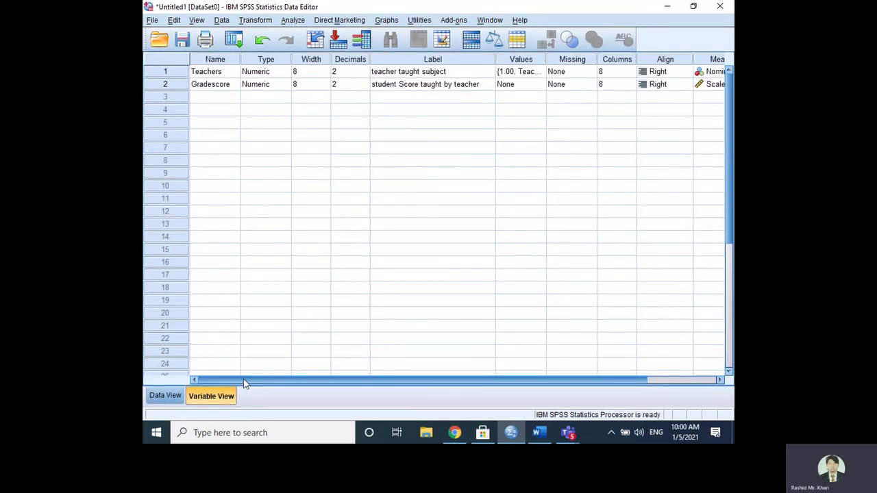
{"action": "left_click", "coordinate": [215, 73]}
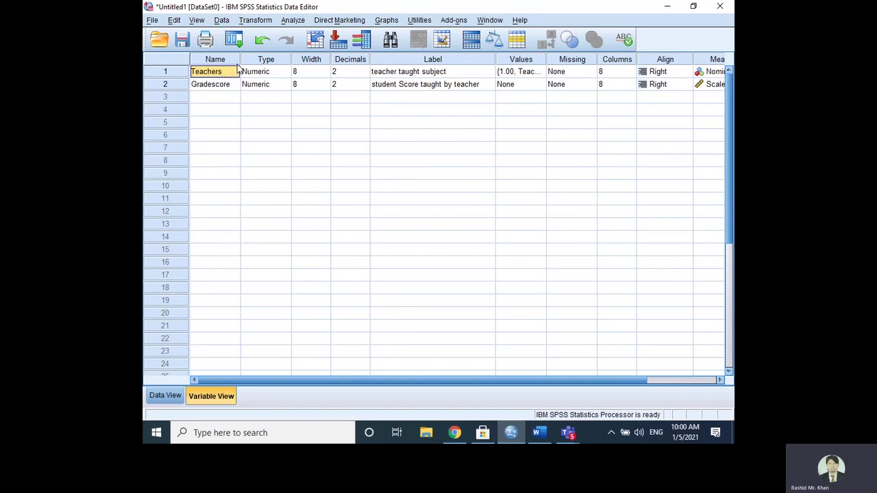
{"action": "left_click", "coordinate": [406, 73]}
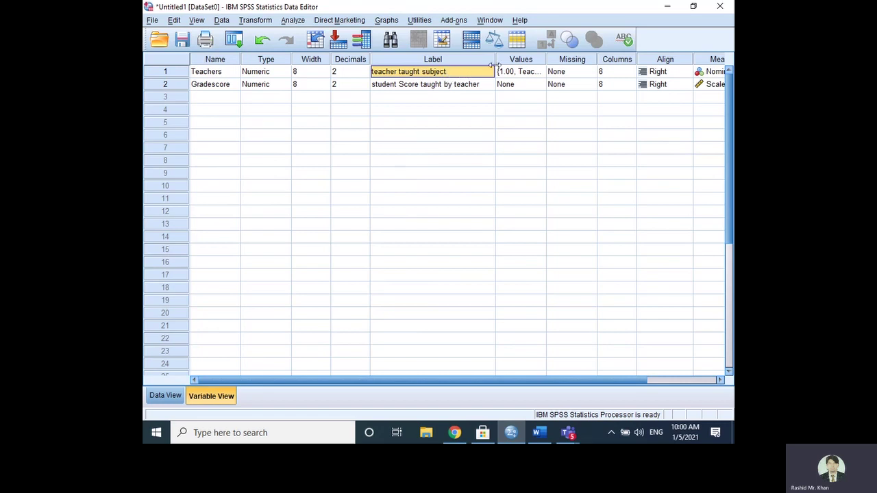
{"action": "left_click", "coordinate": [519, 72]}
{"action": "left_click", "coordinate": [539, 72]}
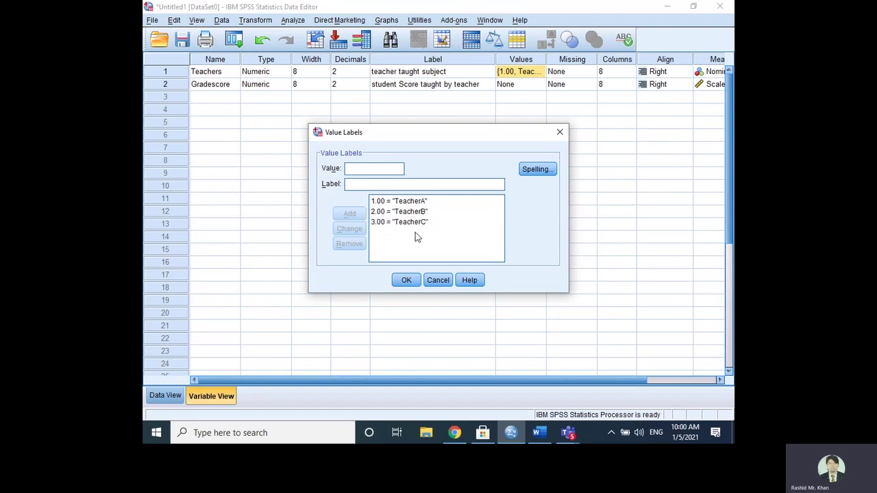
{"action": "left_click", "coordinate": [406, 280]}
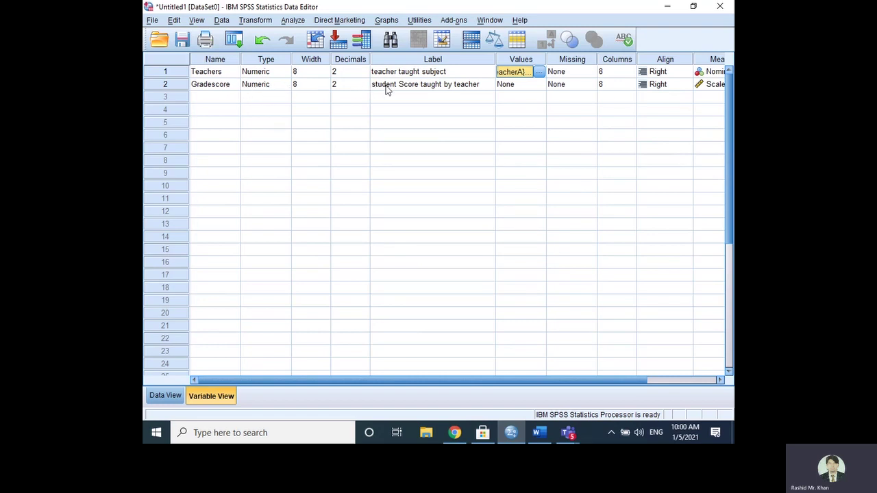
Recheck the score table in Word, and examine the Gradescore variable's definition in SPSS.
{"action": "left_click", "coordinate": [538, 432]}
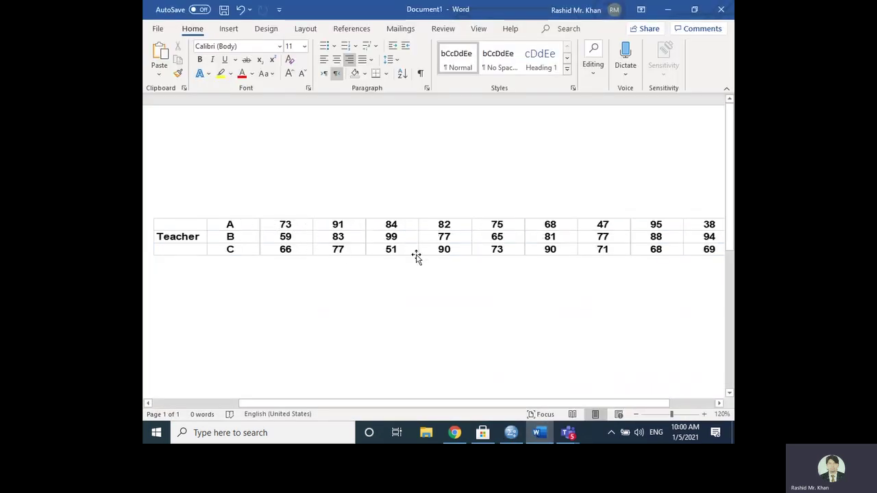
{"action": "left_click", "coordinate": [508, 433]}
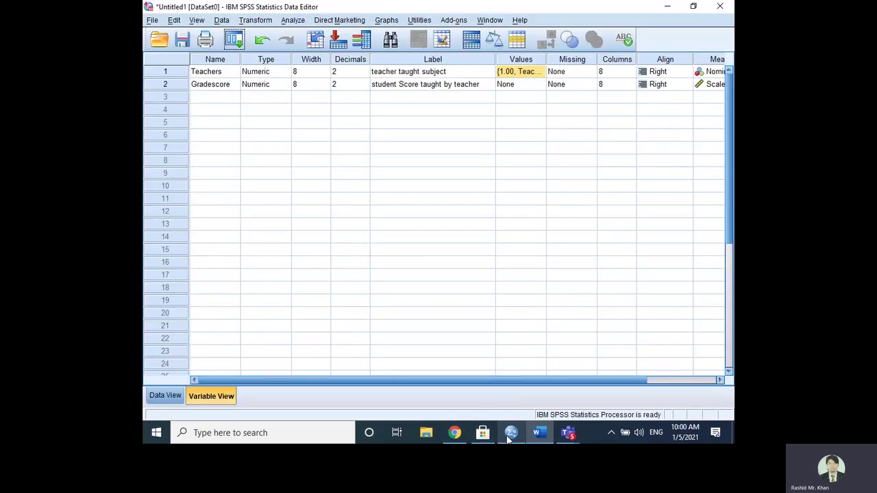
{"action": "left_click", "coordinate": [202, 85]}
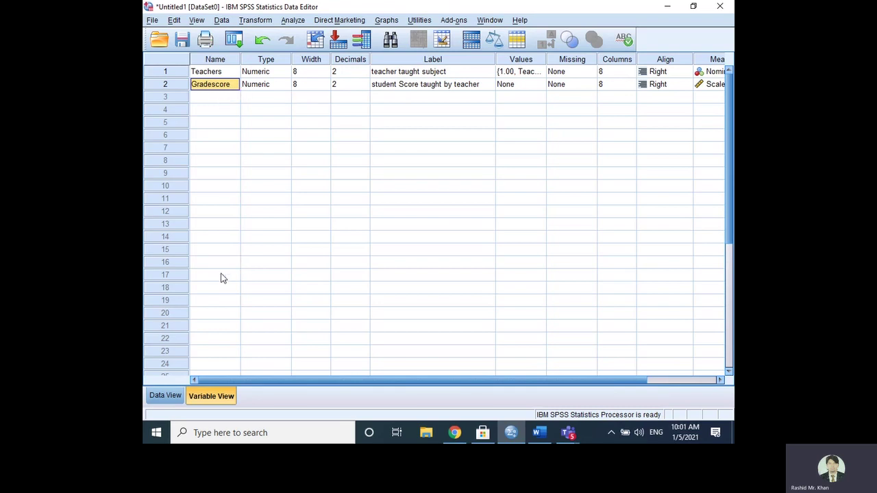
Review the data rows for teacher codes 1, 2 and 3 with their Gradescore values.
{"action": "left_click", "coordinate": [168, 395]}
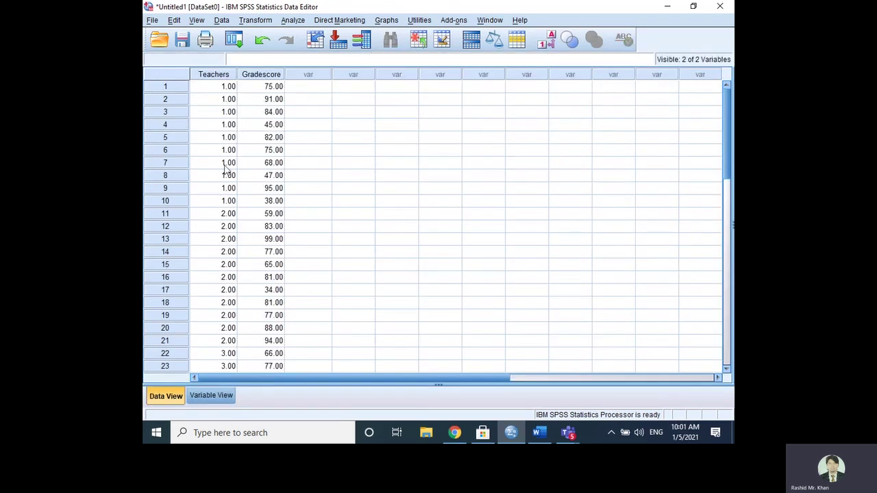
{"action": "left_click_drag", "start_coordinate": [221, 92], "coordinate": [275, 200]}
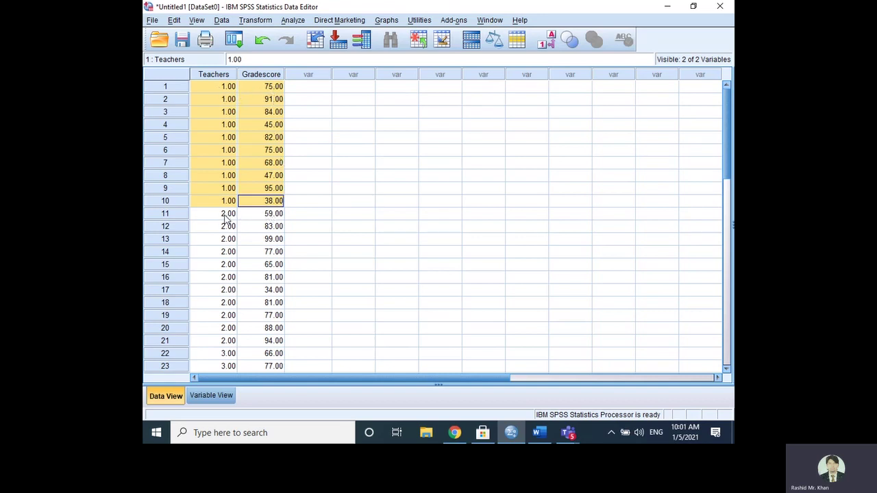
{"action": "left_click_drag", "start_coordinate": [228, 215], "coordinate": [254, 345]}
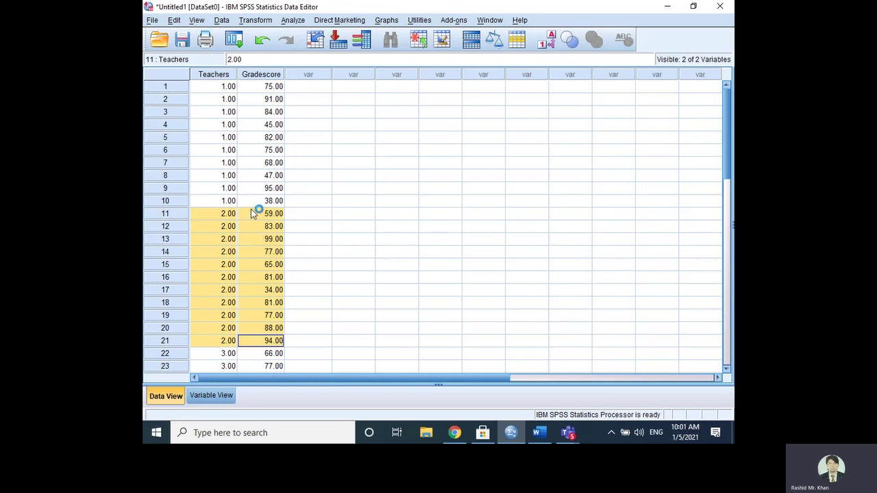
{"action": "scroll", "coordinate": [251, 209], "scroll_direction": "down", "scroll_amount": 4}
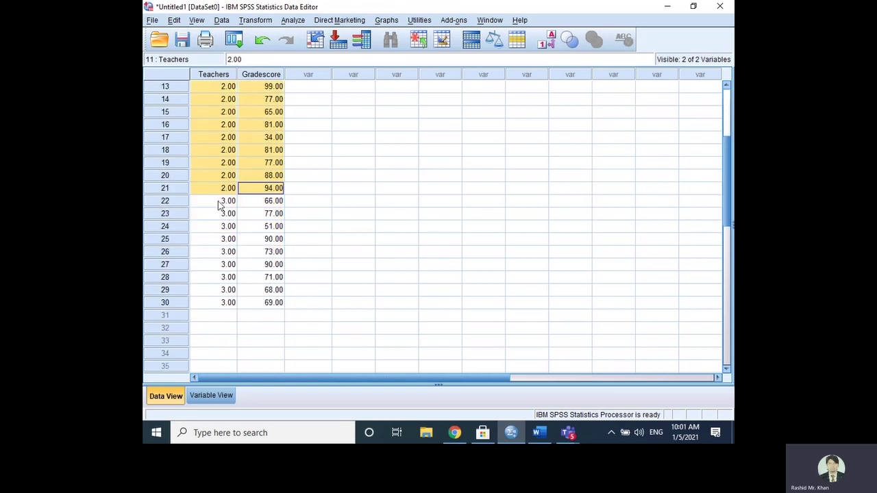
{"action": "left_click_drag", "start_coordinate": [219, 203], "coordinate": [254, 305]}
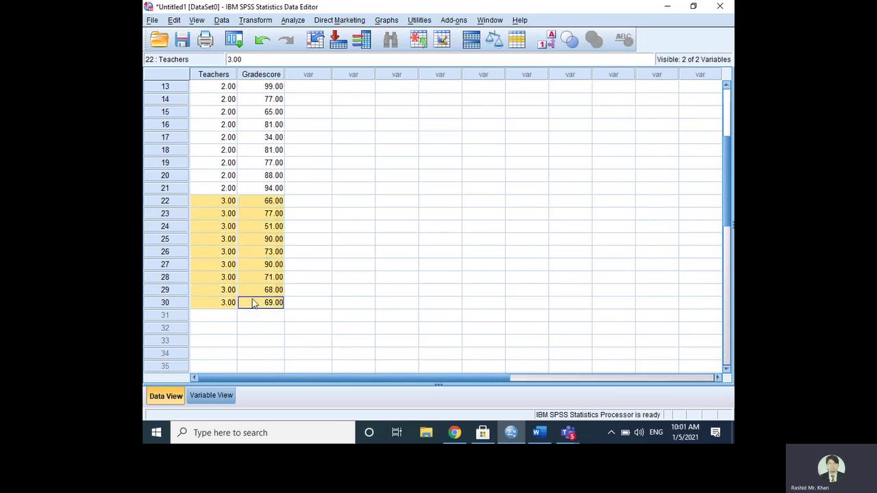
{"action": "scroll", "coordinate": [254, 295], "scroll_direction": "up", "scroll_amount": 4}
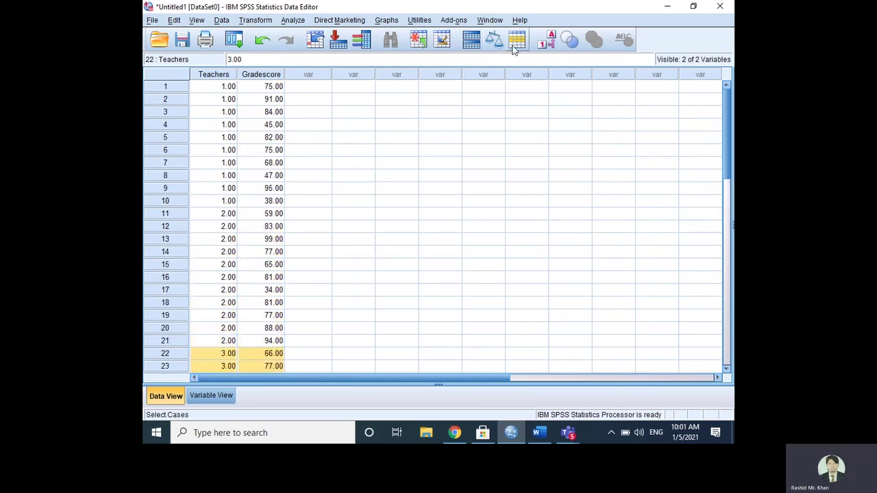
Display value labels instead of numeric codes in the data sheet and check the rows.
{"action": "left_click", "coordinate": [546, 40]}
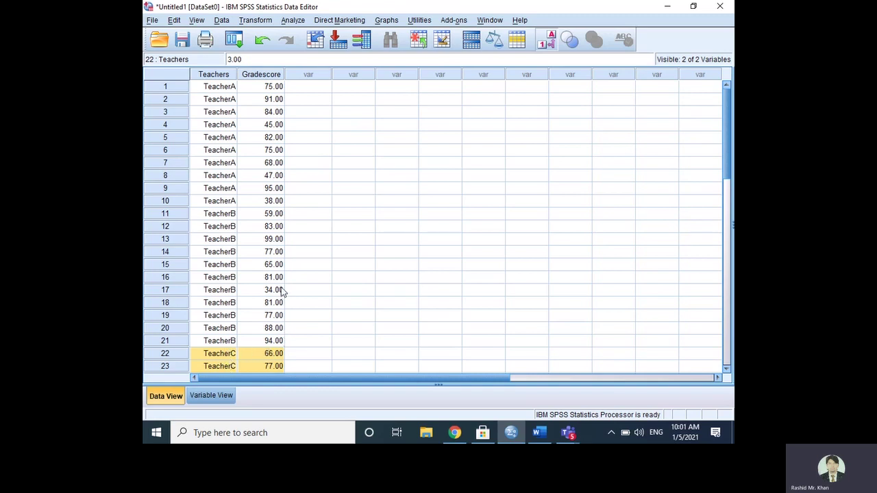
{"action": "scroll", "coordinate": [284, 217], "scroll_direction": "down", "scroll_amount": 3}
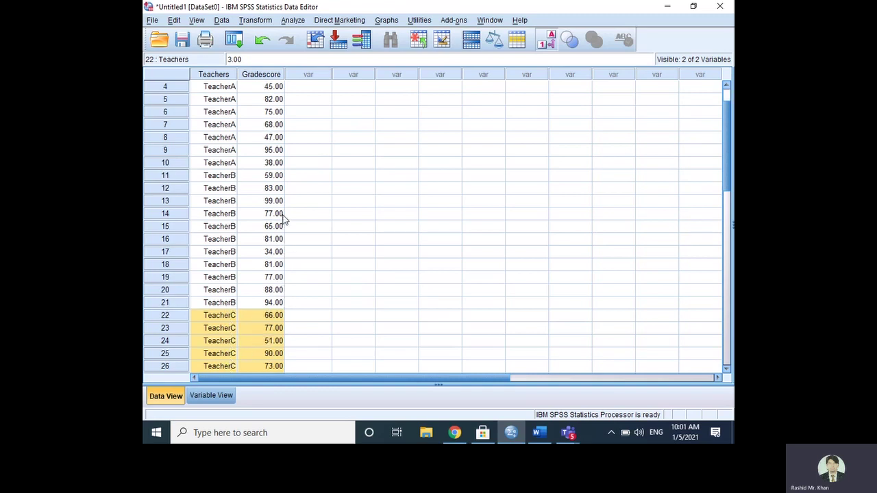
{"action": "scroll", "coordinate": [284, 218], "scroll_direction": "up", "scroll_amount": 3}
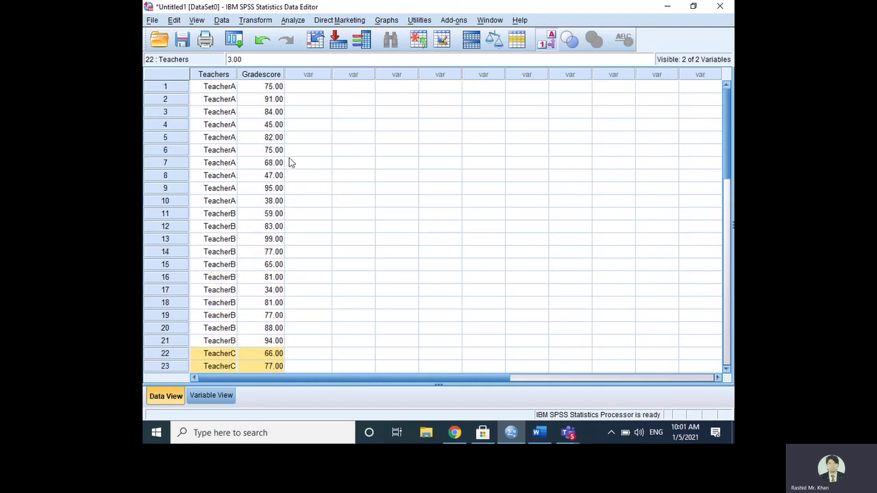
Look at the score table in Word again, minimise it, and review the labelled Teachers and Gradescore data in SPSS.
{"action": "left_click", "coordinate": [538, 435]}
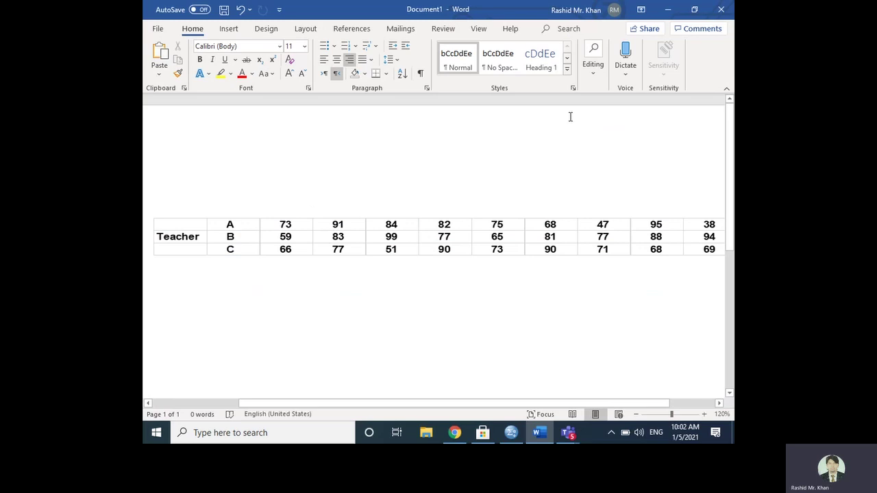
{"action": "left_click", "coordinate": [668, 10]}
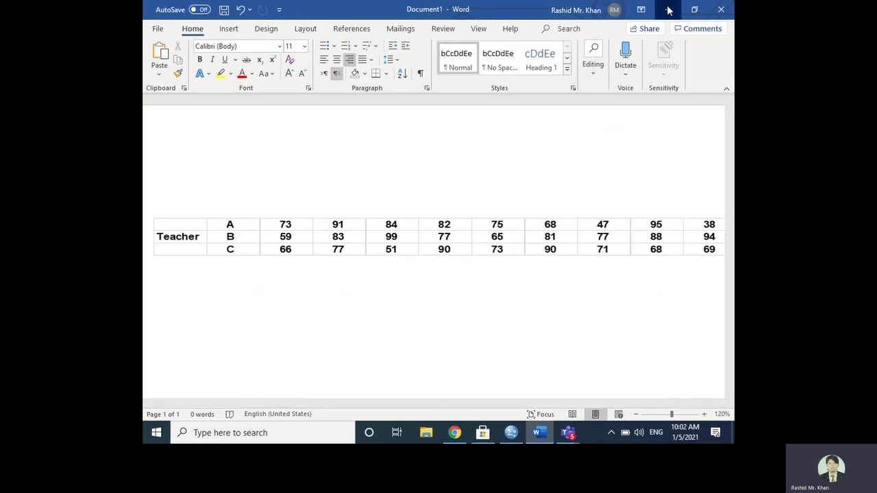
{"action": "left_click_drag", "start_coordinate": [205, 87], "coordinate": [290, 270]}
{"action": "scroll", "coordinate": [306, 264], "scroll_direction": "up", "scroll_amount": 5}
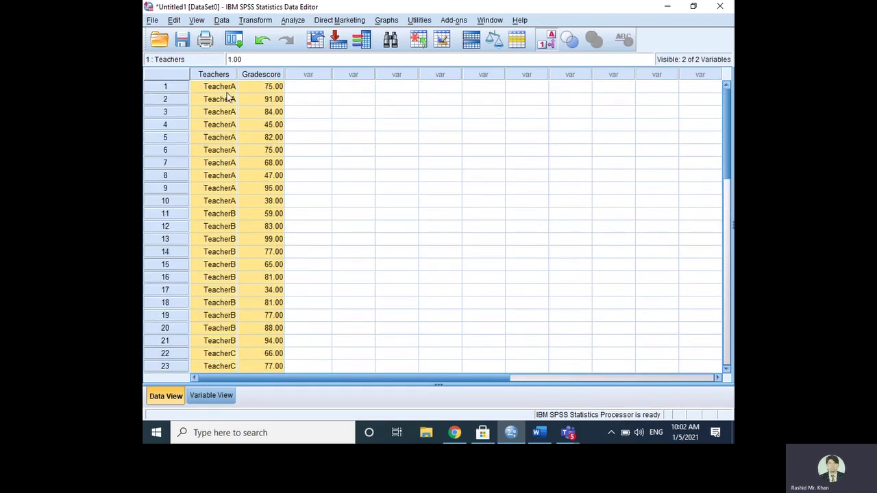
{"action": "left_click", "coordinate": [225, 89]}
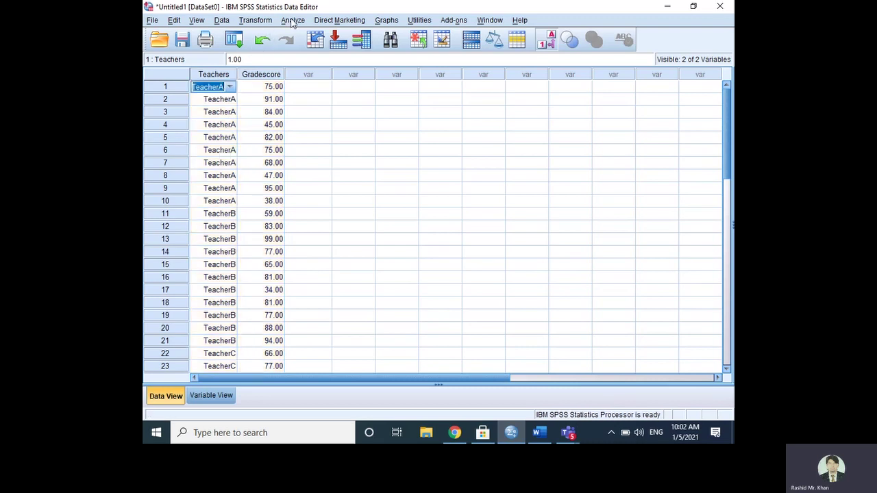
Reset the One-Way ANOVA setup and assign Gradescore as the dependent variable and Teachers as the factor.
{"action": "left_click", "coordinate": [293, 20]}
{"action": "mouse_move", "coordinate": [322, 76]}
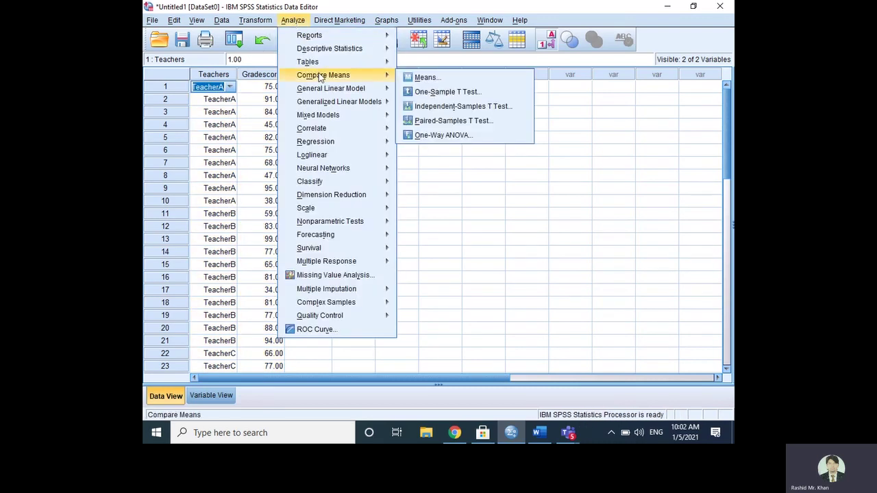
{"action": "left_click", "coordinate": [444, 135]}
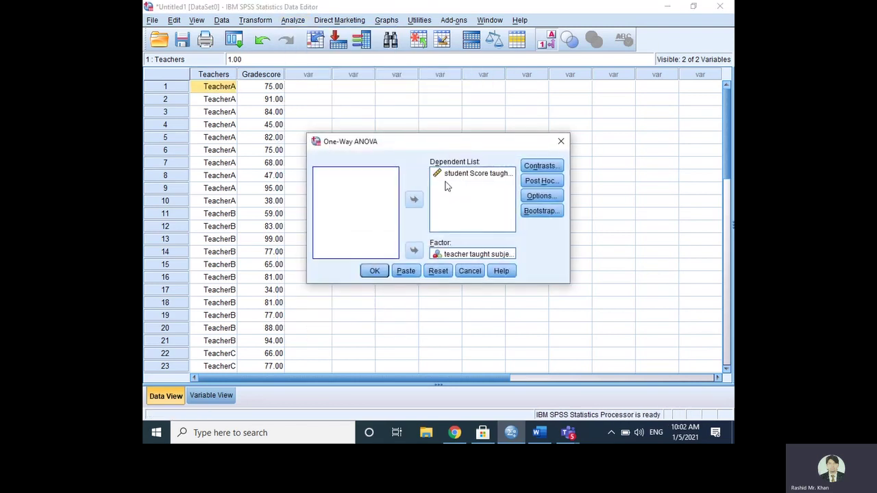
{"action": "left_click", "coordinate": [437, 271]}
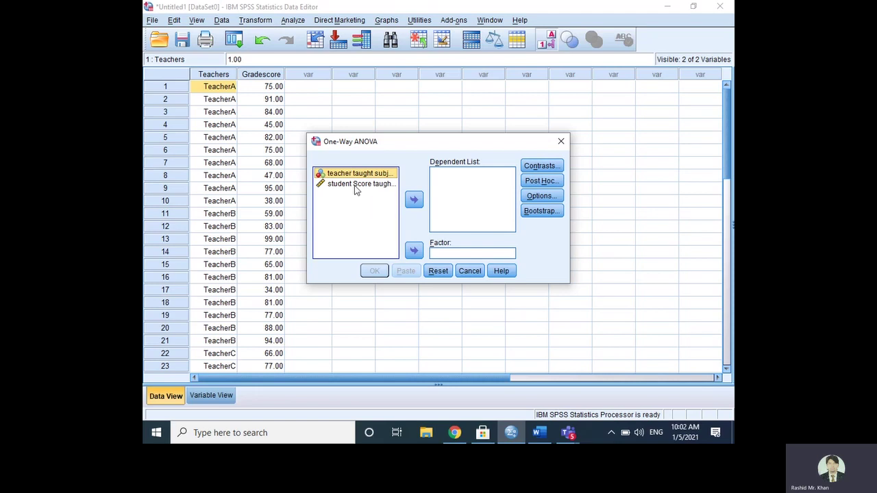
{"action": "left_click", "coordinate": [355, 185]}
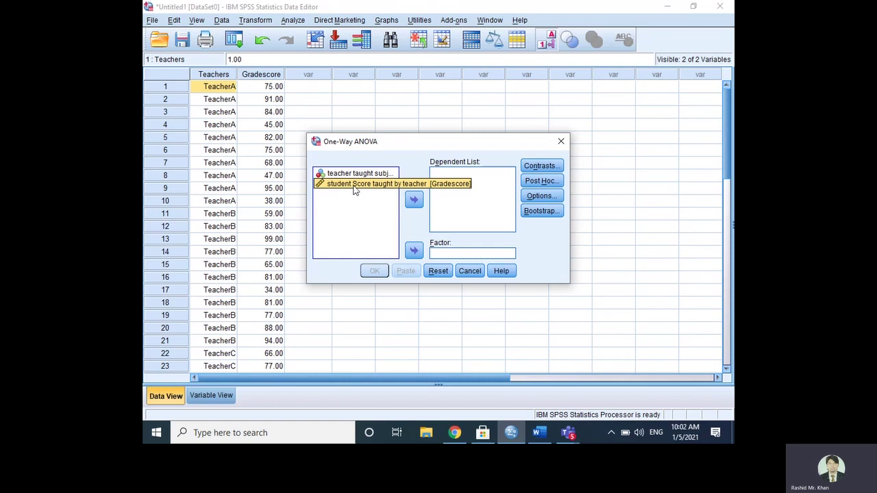
{"action": "left_click", "coordinate": [413, 200]}
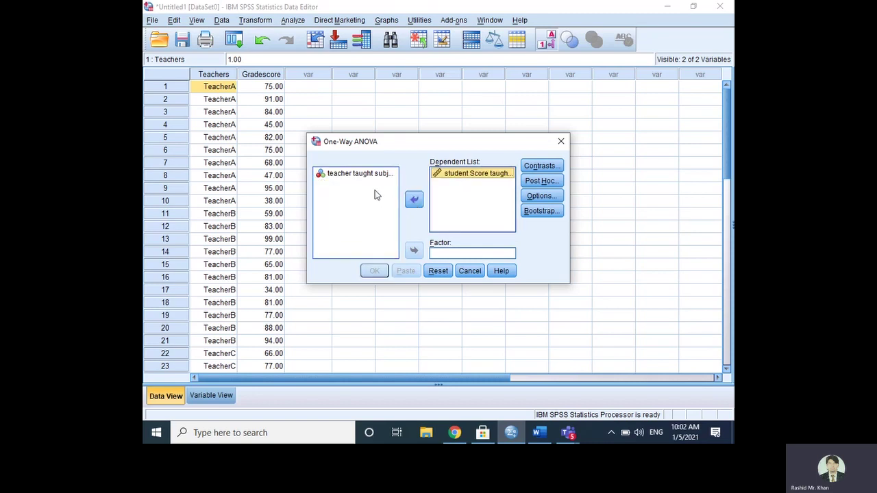
{"action": "left_click", "coordinate": [356, 175]}
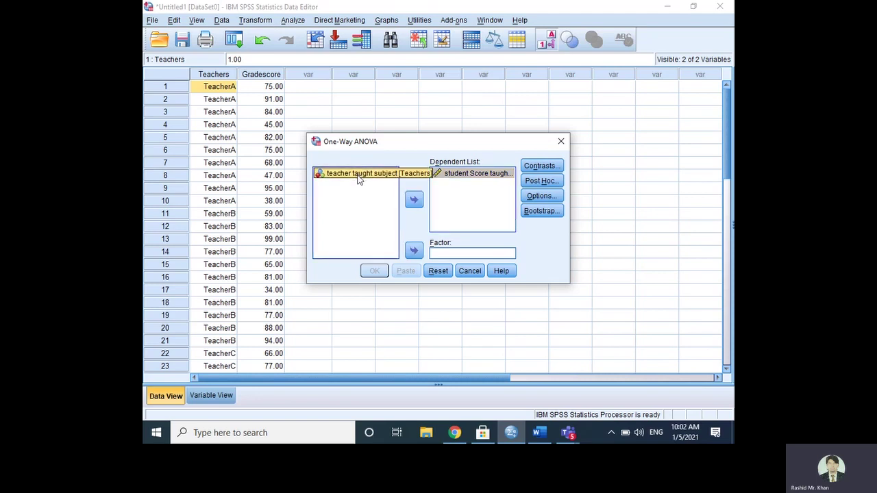
{"action": "left_click", "coordinate": [414, 252]}
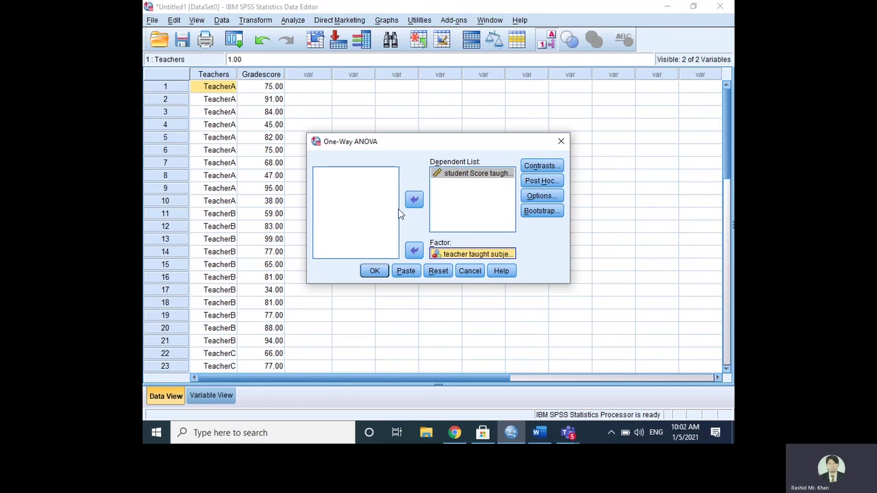
Enable Descriptive, Homogeneity of variance test, Brown-Forsythe, Welch and Means plot in the One-Way ANOVA options and run the analysis.
{"action": "left_click", "coordinate": [540, 169]}
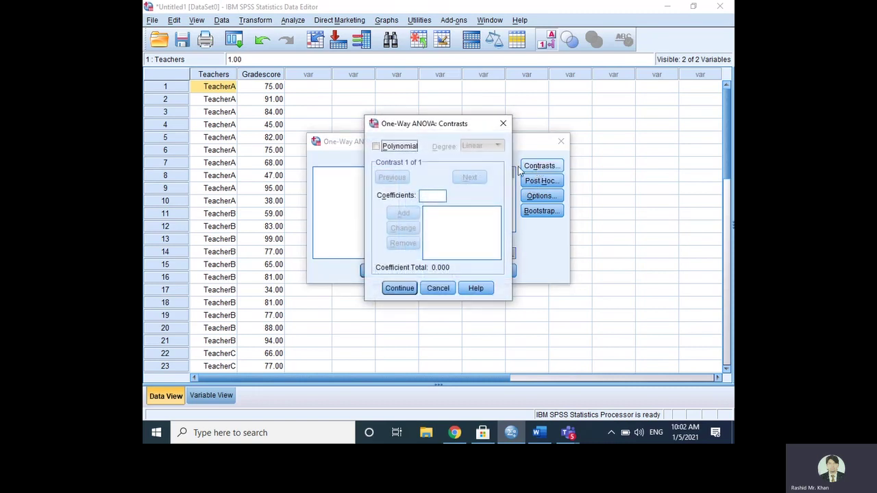
{"action": "left_click", "coordinate": [503, 125]}
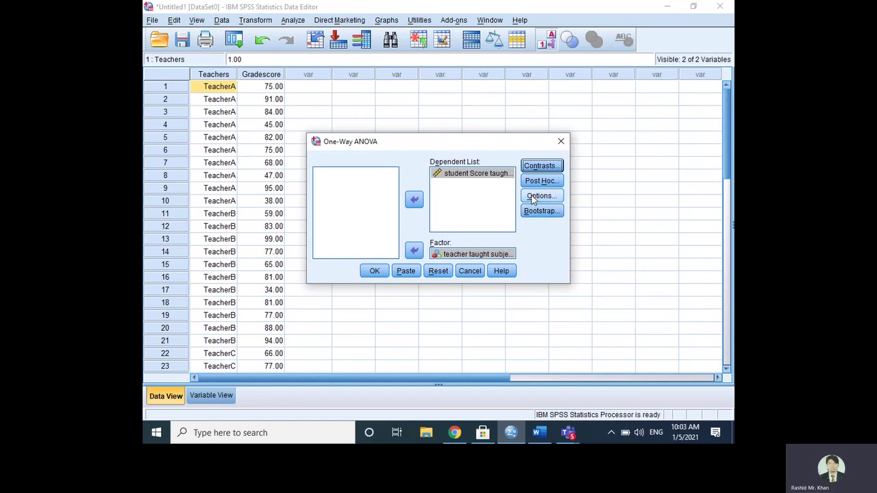
{"action": "left_click", "coordinate": [533, 197]}
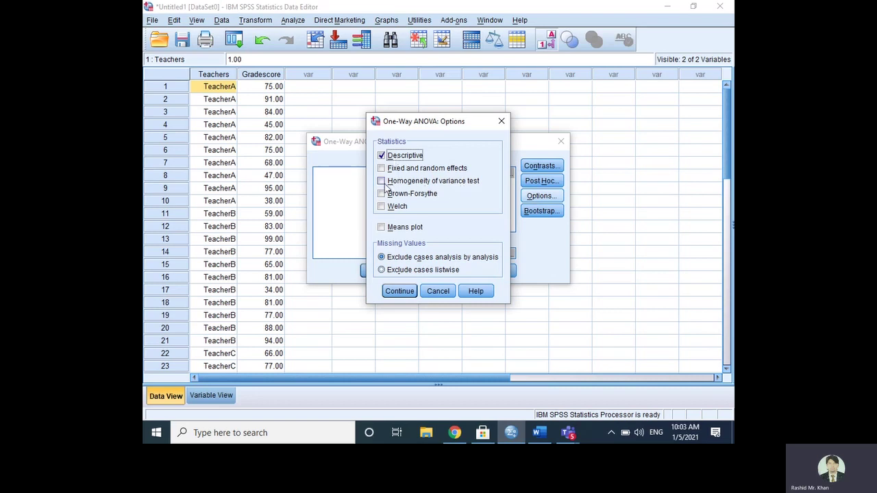
{"action": "left_click", "coordinate": [381, 183]}
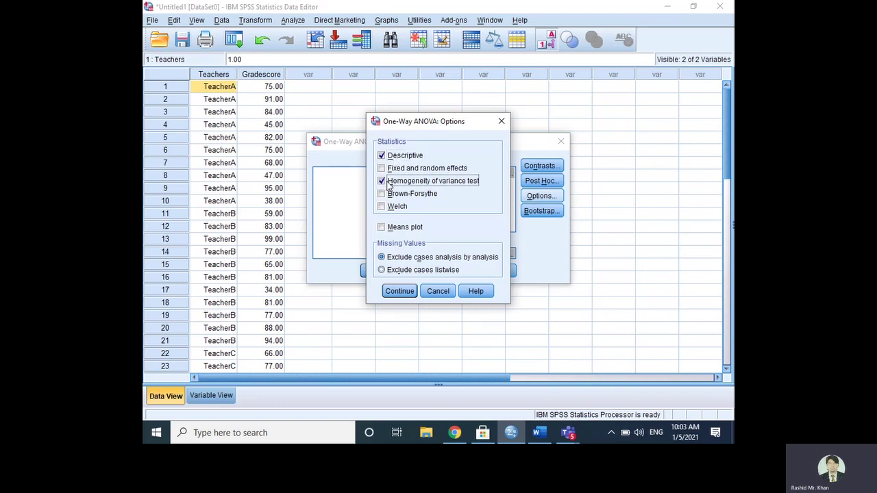
{"action": "left_click", "coordinate": [382, 196]}
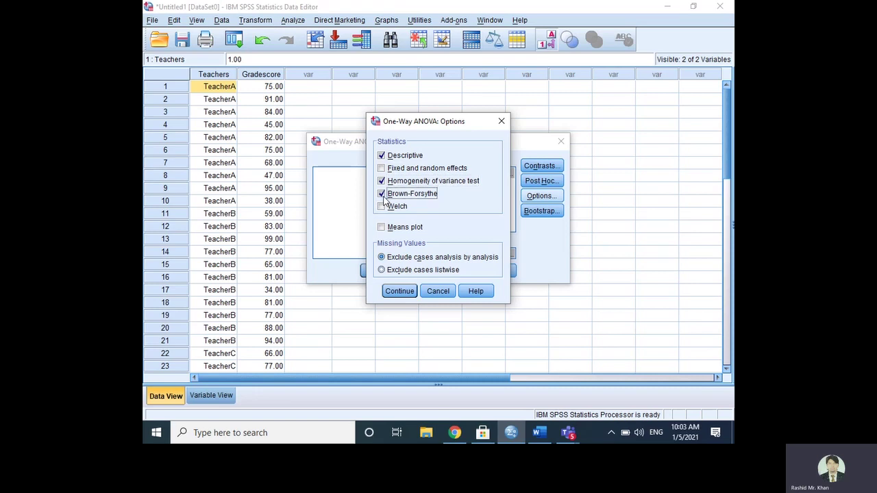
{"action": "left_click", "coordinate": [382, 208]}
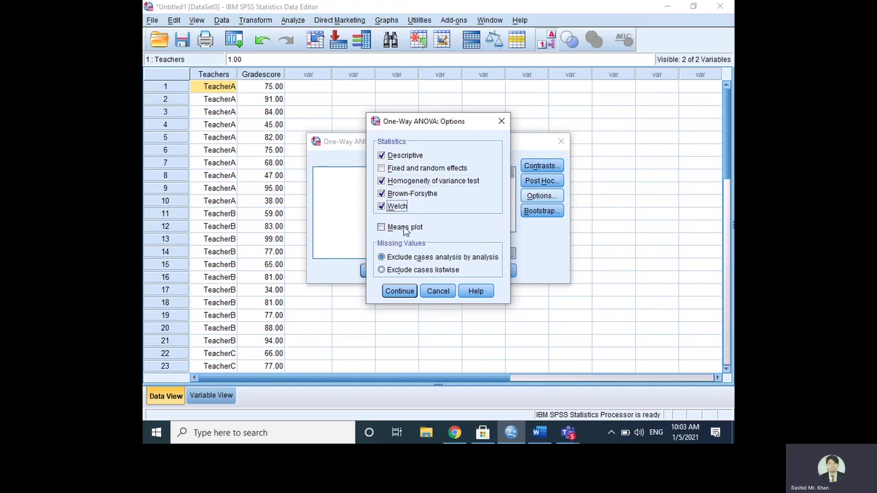
{"action": "left_click", "coordinate": [381, 227]}
{"action": "left_click", "coordinate": [396, 293]}
{"action": "left_click", "coordinate": [398, 291]}
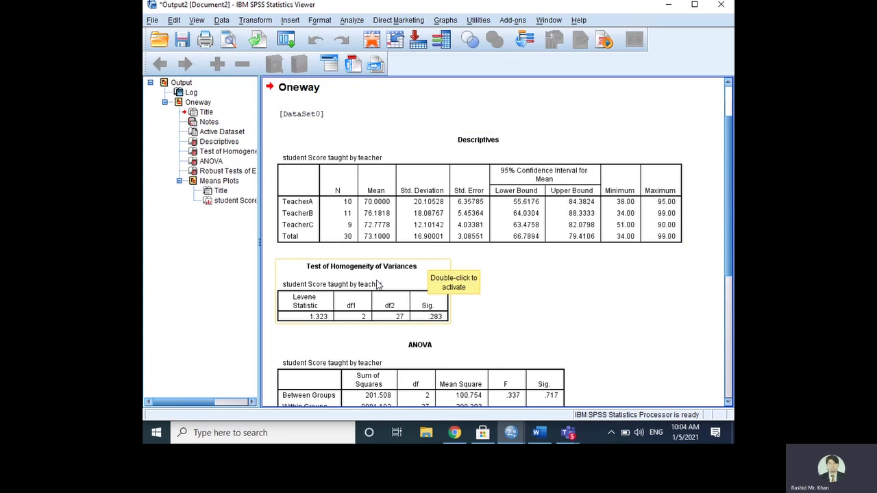
Review the Descriptives, Test of Homogeneity of Variances and ANOVA tables, and switch to the Word document with the score table.
{"action": "scroll", "coordinate": [378, 284], "scroll_direction": "down", "scroll_amount": 2}
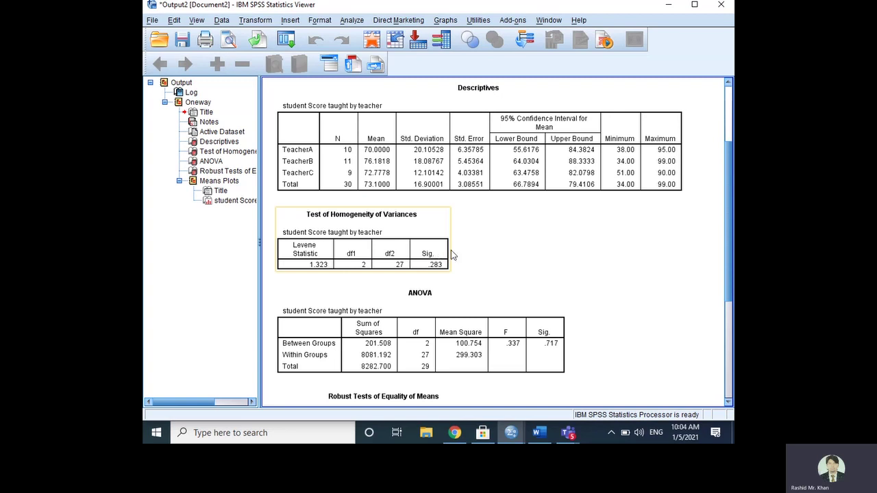
{"action": "left_click", "coordinate": [494, 274]}
{"action": "left_click", "coordinate": [538, 438]}
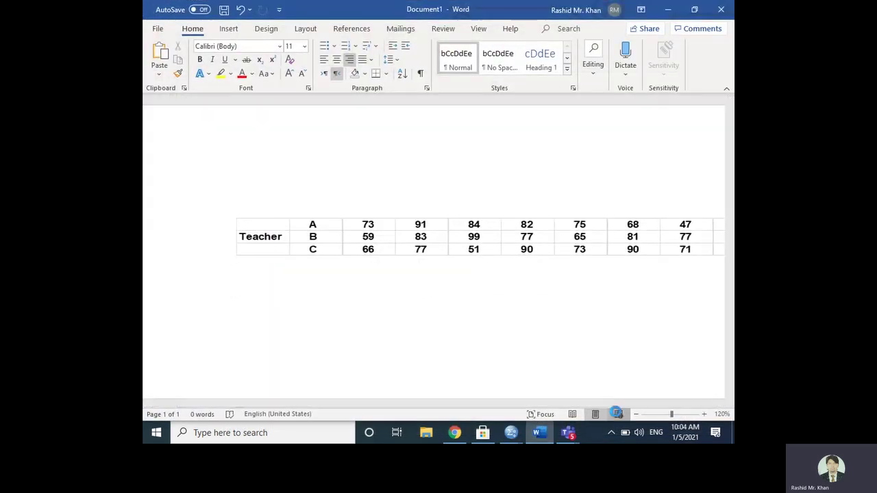
{"action": "mouse_move", "coordinate": [671, 415]}
{"action": "left_mouse_down"}
{"action": "mouse_move", "coordinate": [688, 415]}
{"action": "mouse_move", "coordinate": [663, 415]}
{"action": "left_mouse_up"}
Set the input language to English (United States) and the font size to 22 for the text below the score table.
{"action": "key", "text": "alt+shift"}
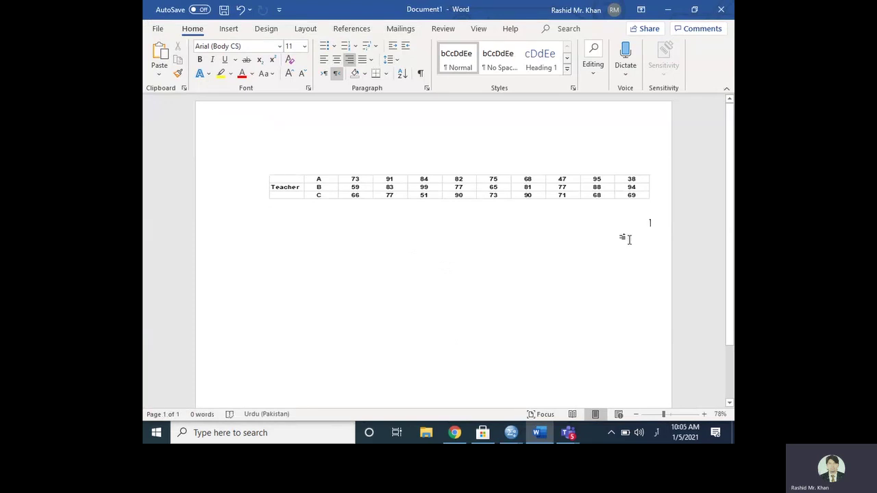
{"action": "left_click", "coordinate": [656, 432]}
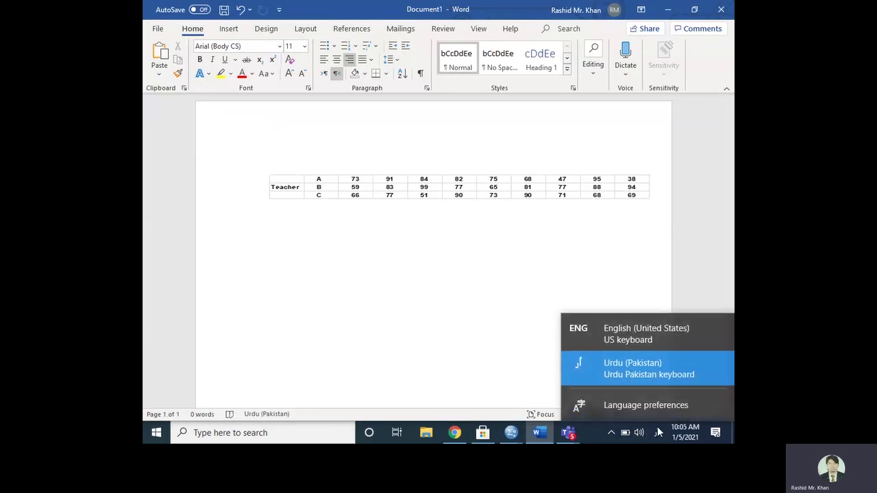
{"action": "left_click", "coordinate": [644, 329]}
{"action": "left_click", "coordinate": [304, 46]}
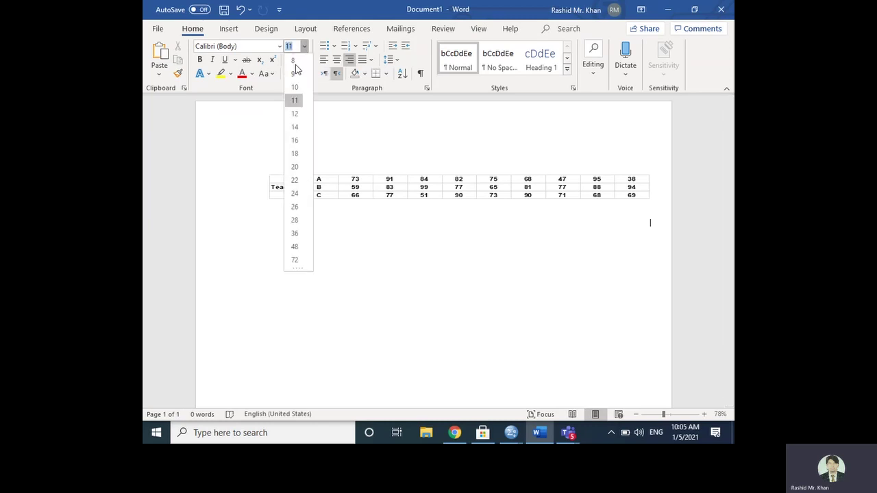
{"action": "left_click", "coordinate": [294, 177]}
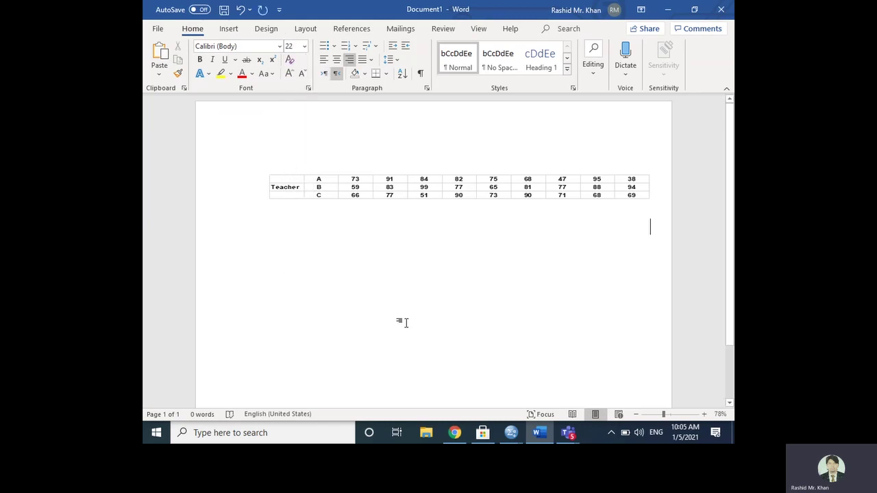
Write the null hypothesis "H0= the variances are same" below the score table and start a new line.
{"action": "double_click", "coordinate": [646, 227]}
{"action": "type", "text": "H0"}
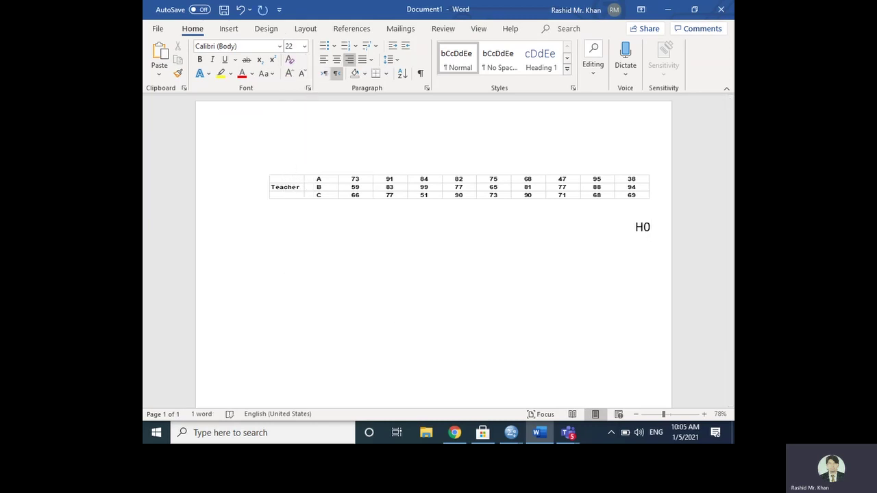
{"action": "type", "text": "= the varianc"}
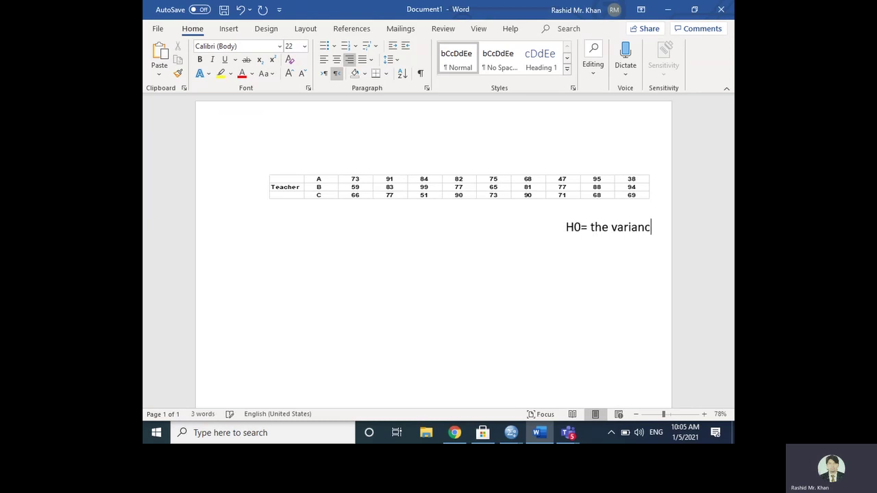
{"action": "type", "text": "es are s"}
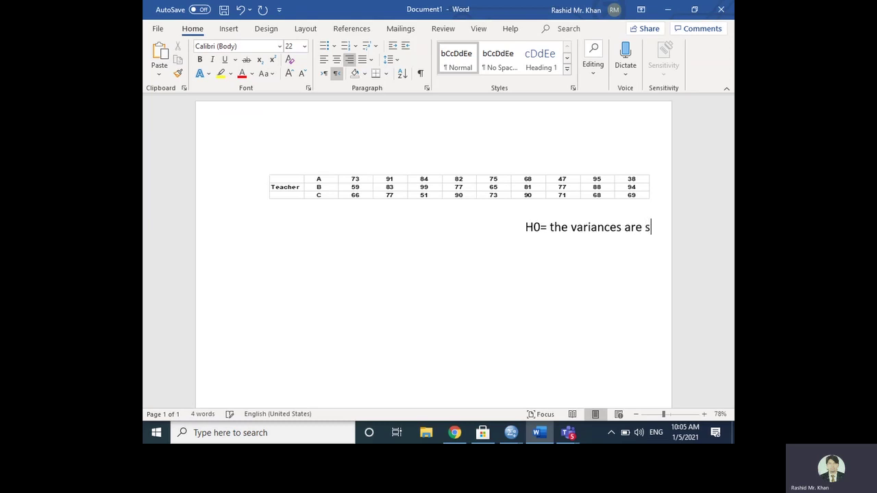
{"action": "type", "text": "ame"}
{"action": "key", "text": "Return"}
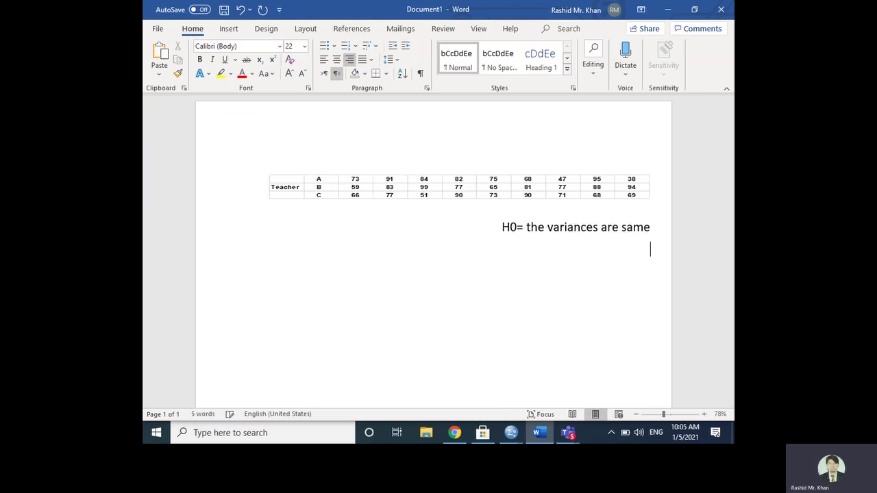
Begin the alternative hypothesis line with "H1" under the null hypothesis.
{"action": "key", "text": "alt+shift"}
{"action": "key", "text": "alt+shift"}
{"action": "type", "text": "H1"}
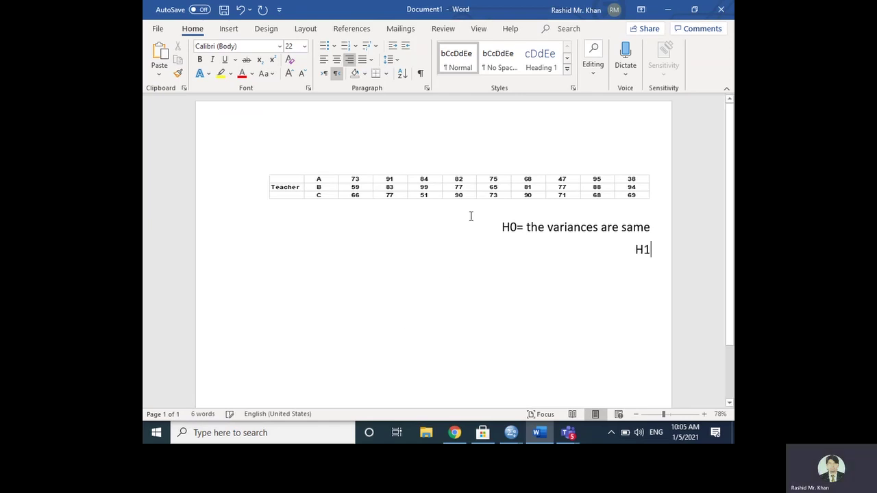
Centre the H0 and H1 lines on the page.
{"action": "left_click_drag", "start_coordinate": [515, 224], "coordinate": [675, 274]}
{"action": "triple_click", "coordinate": [532, 218]}
{"action": "key", "text": "alt+shift"}
{"action": "left_click", "coordinate": [644, 252]}
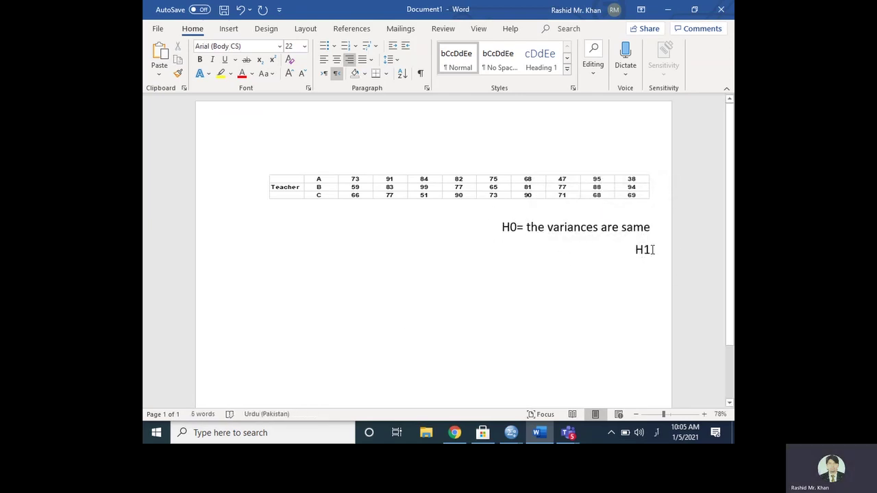
{"action": "left_click_drag", "start_coordinate": [606, 247], "coordinate": [500, 230]}
{"action": "left_click", "coordinate": [502, 230]}
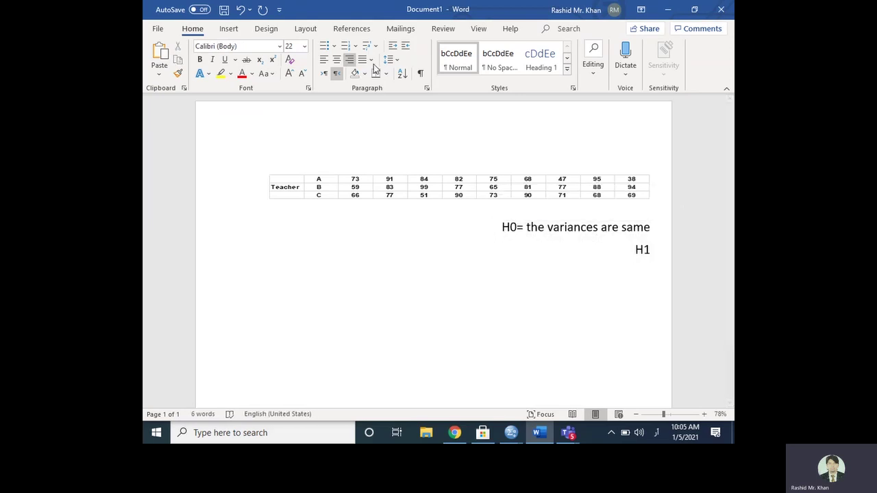
{"action": "left_click", "coordinate": [336, 60]}
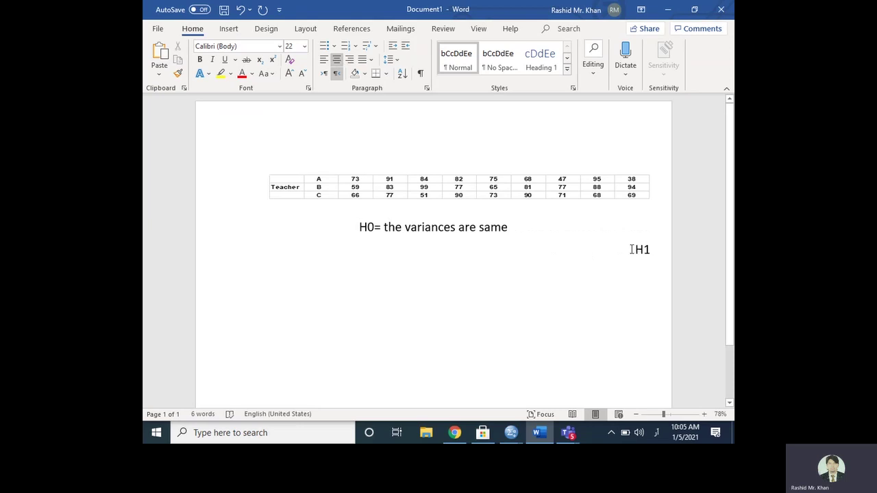
{"action": "left_click", "coordinate": [631, 250]}
{"action": "left_click", "coordinate": [337, 60]}
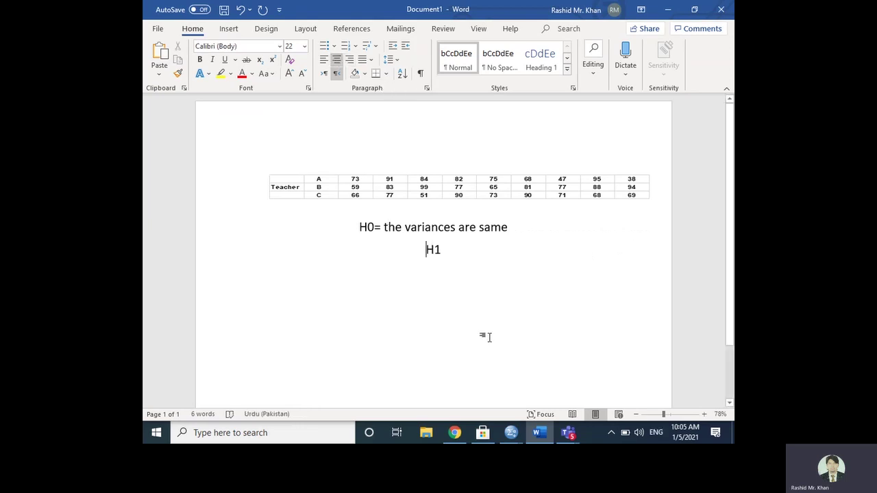
Complete the alternative hypothesis line to read "H1= the variances are not same." with English input.
{"action": "key", "text": "ctrl+Up"}
{"action": "double_click", "coordinate": [455, 255]}
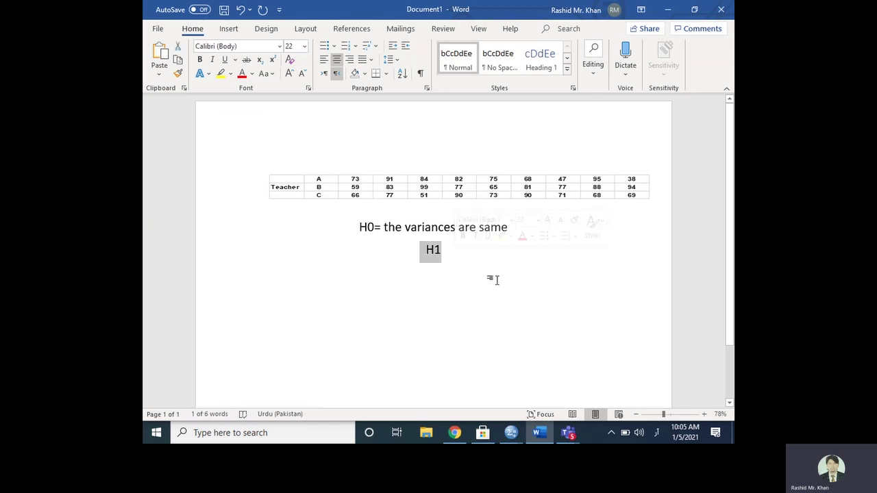
{"action": "left_click", "coordinate": [442, 253]}
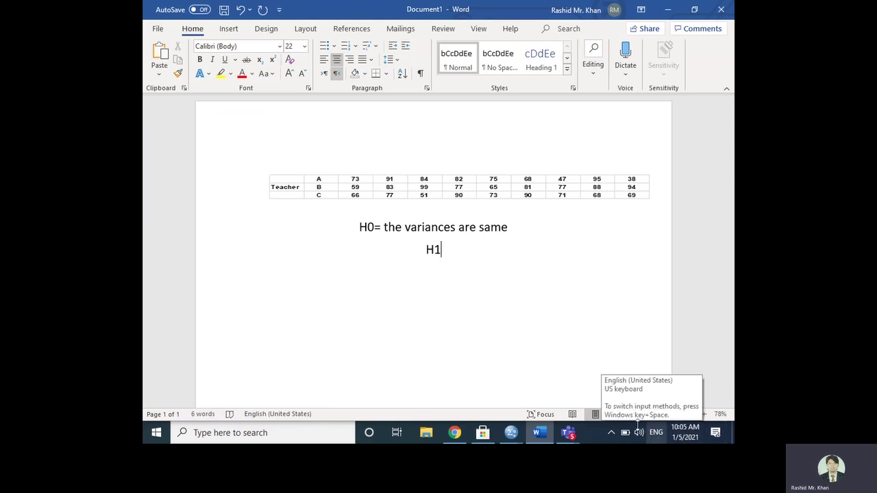
{"action": "type", "text": "="}
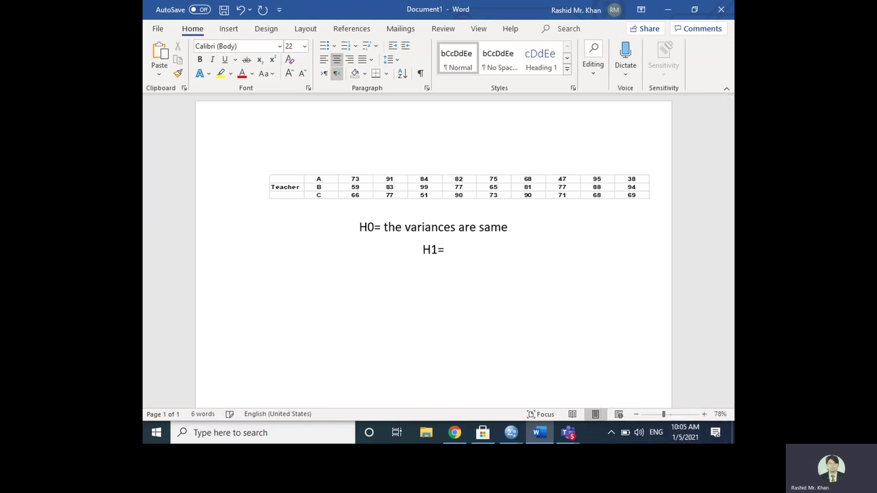
{"action": "type", "text": " the variance"}
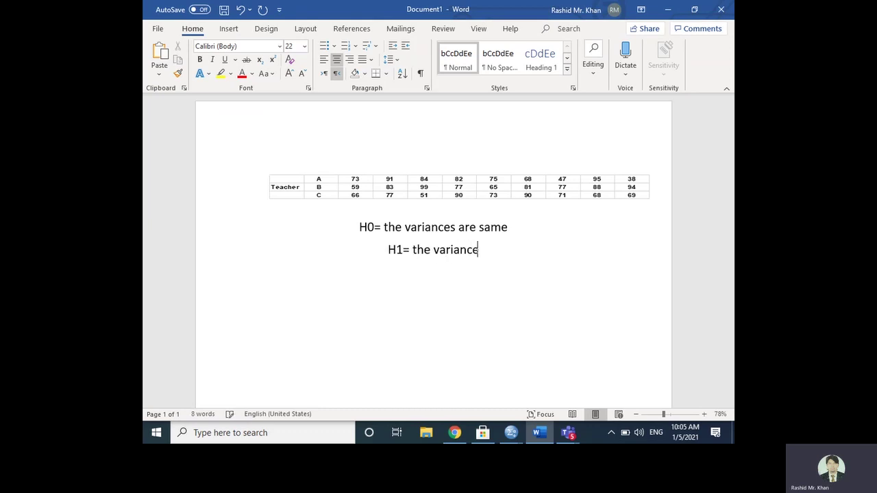
{"action": "type", "text": "s are n"}
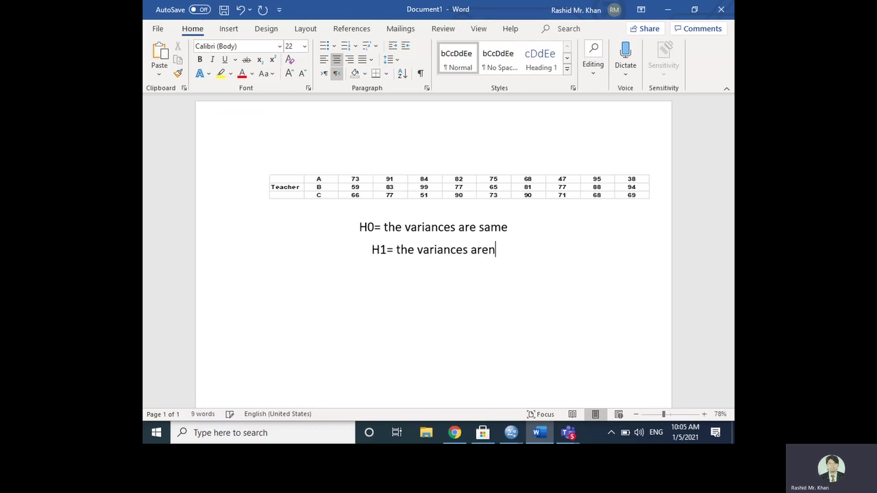
{"action": "key", "text": "BackSpace"}
{"action": "type", "text": "not "}
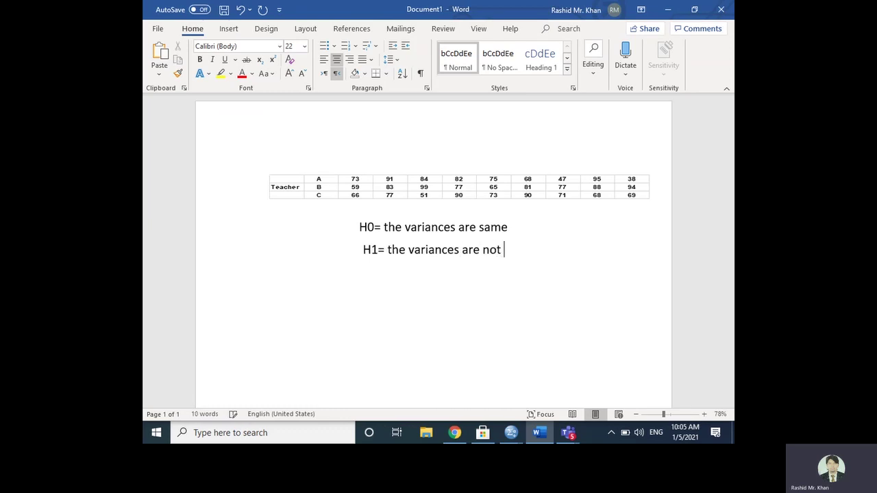
{"action": "type", "text": "same."}
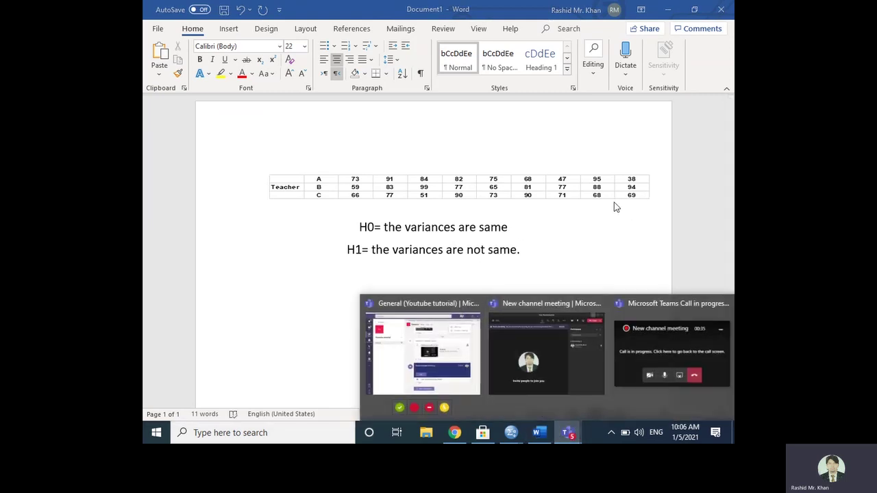
Switch to the SPSS output to check the homogeneity test's significance value, and minimise it to return to Word.
{"action": "mouse_move", "coordinate": [512, 439]}
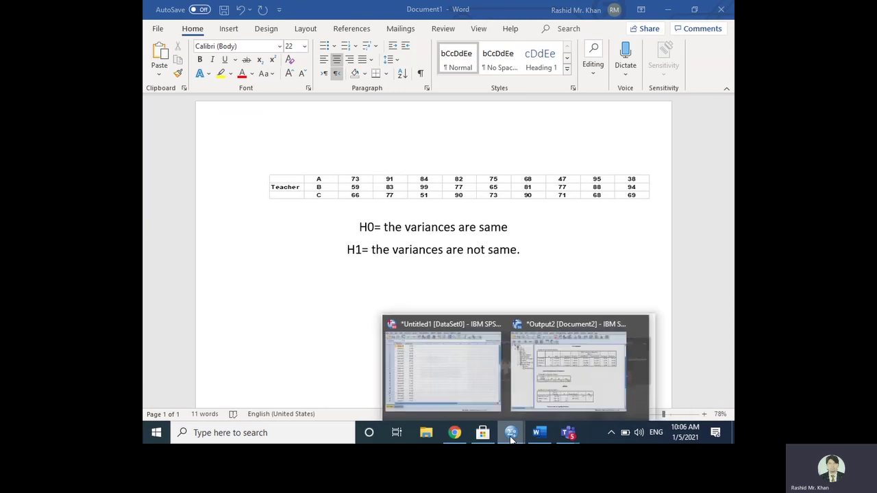
{"action": "left_click", "coordinate": [570, 394]}
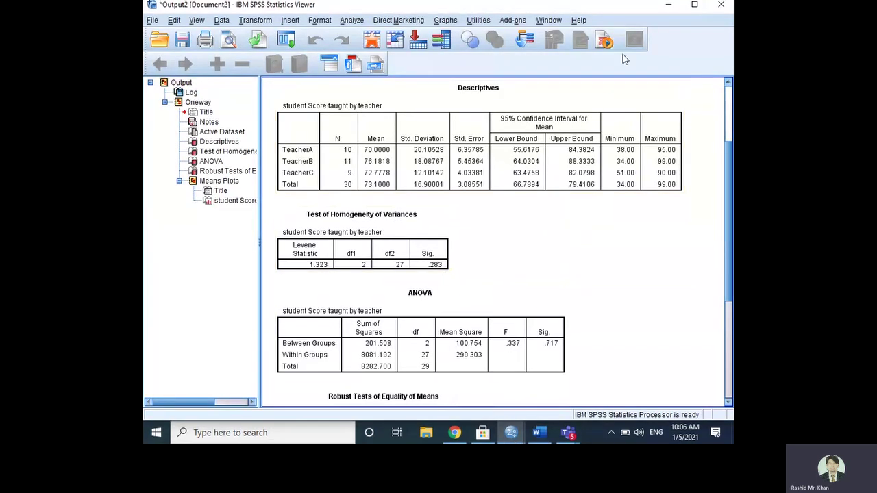
{"action": "left_click", "coordinate": [672, 6]}
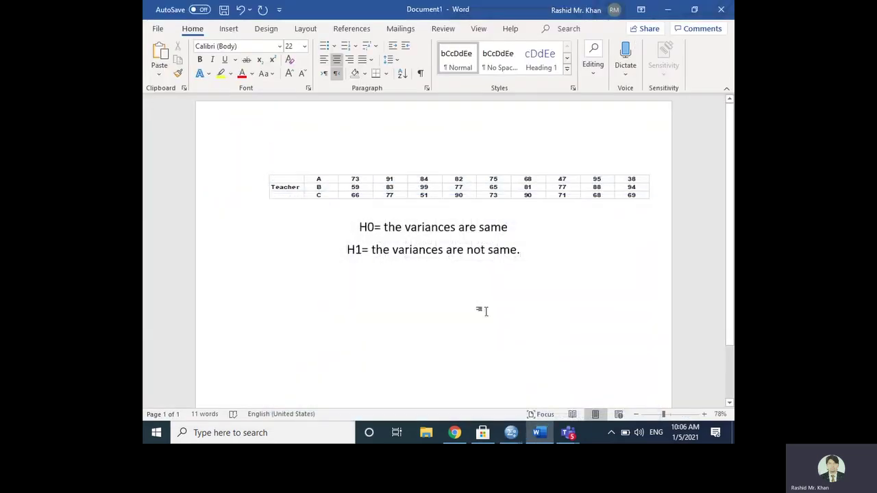
Write the test conclusion "P=0.283>0.05 not significant" below the two hypotheses.
{"action": "type", "text": "P="}
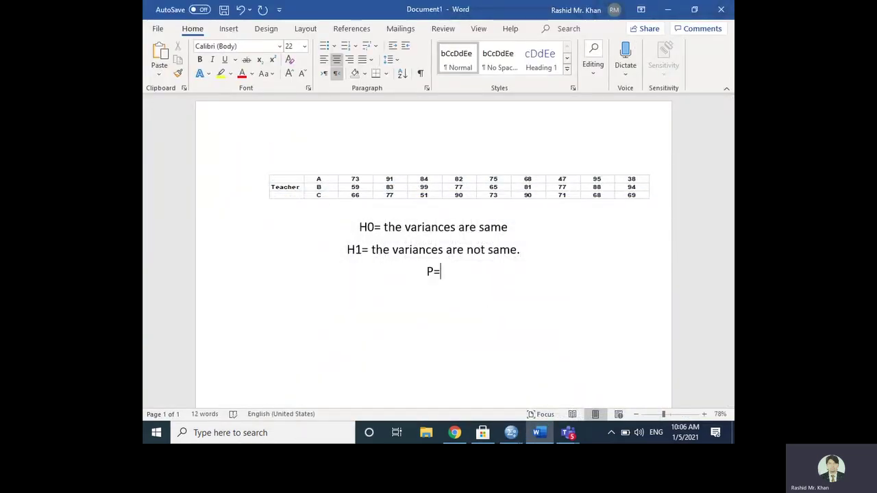
{"action": "type", "text": "0.283>0.05"}
{"action": "type", "text": "not signiff"}
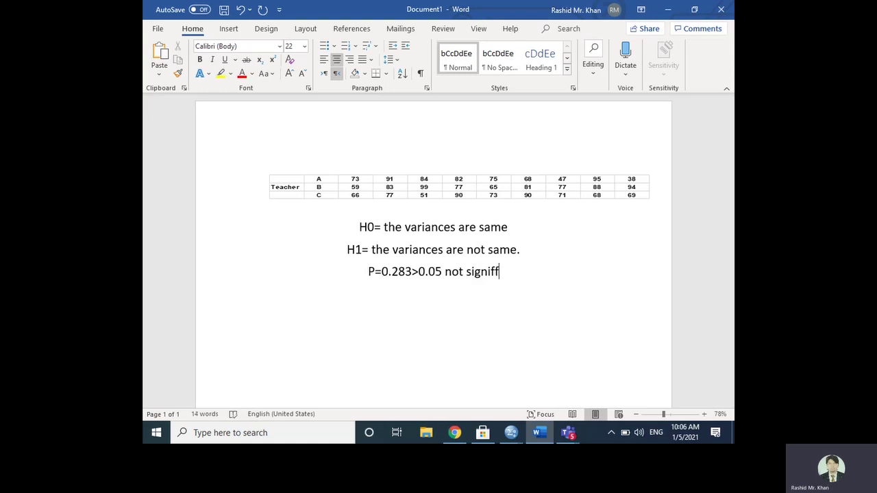
{"action": "key", "text": "BackSpace"}
{"action": "type", "text": "icant"}
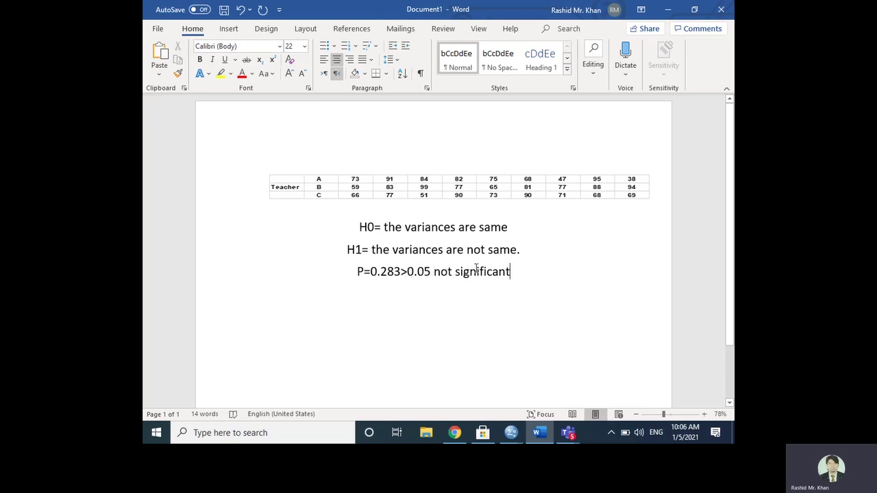
Highlight the line "H0= the variances are same" in yellow.
{"action": "left_click", "coordinate": [510, 227]}
{"action": "mouse_move", "coordinate": [510, 228]}
{"action": "left_mouse_down"}
{"action": "mouse_move", "coordinate": [356, 231]}
{"action": "mouse_move", "coordinate": [512, 231]}
{"action": "left_mouse_up"}
{"action": "left_click", "coordinate": [356, 231]}
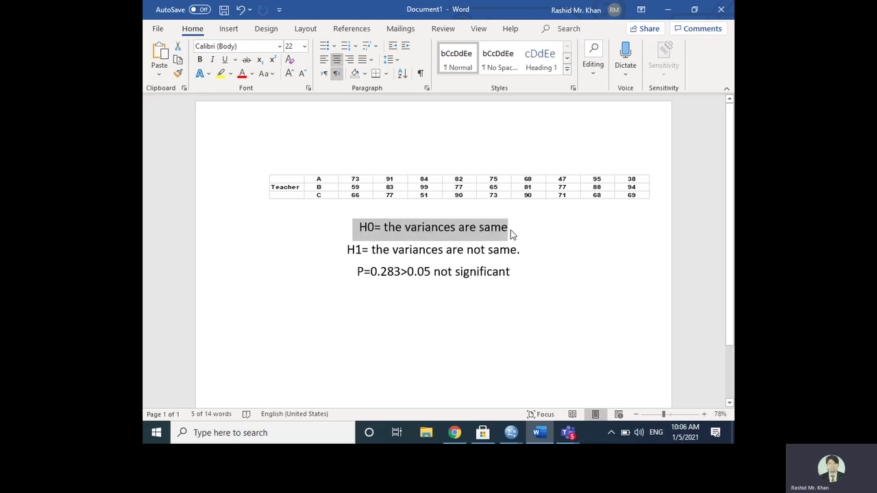
{"action": "left_click", "coordinate": [219, 75]}
{"action": "left_click", "coordinate": [550, 308]}
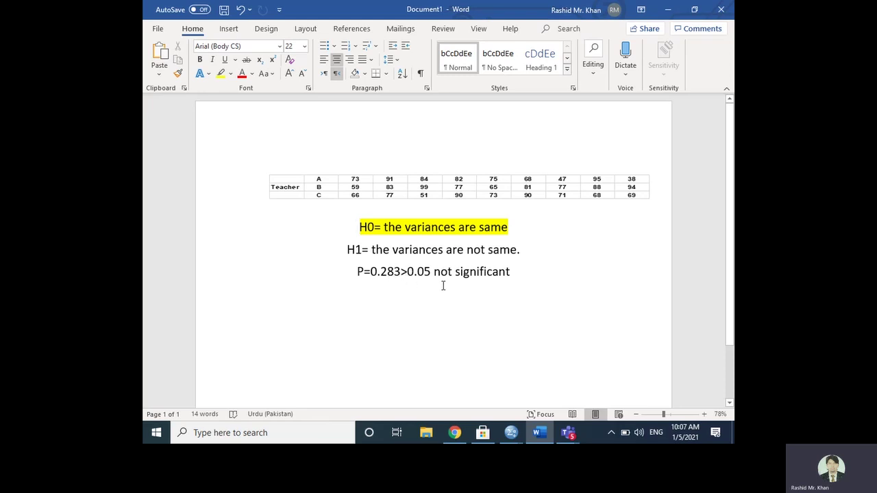
{"action": "triple_click", "coordinate": [515, 229]}
{"action": "key", "text": "BackSpace"}
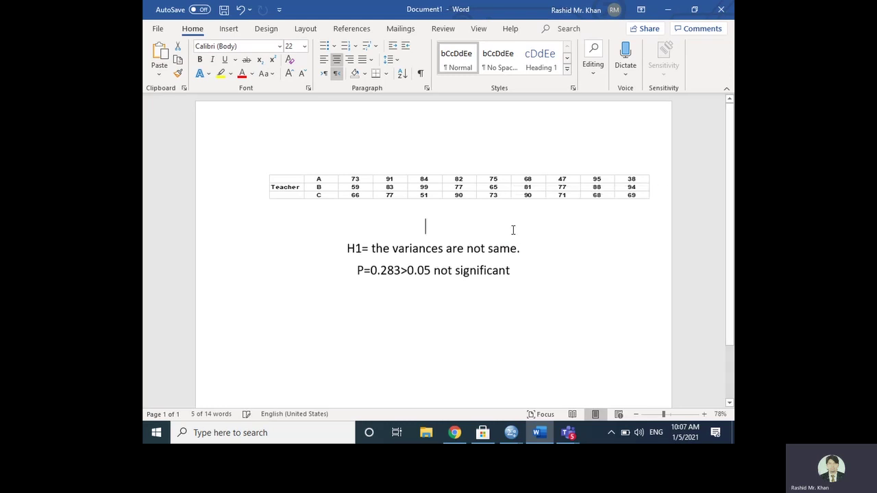
{"action": "key", "text": "ctrl+z"}
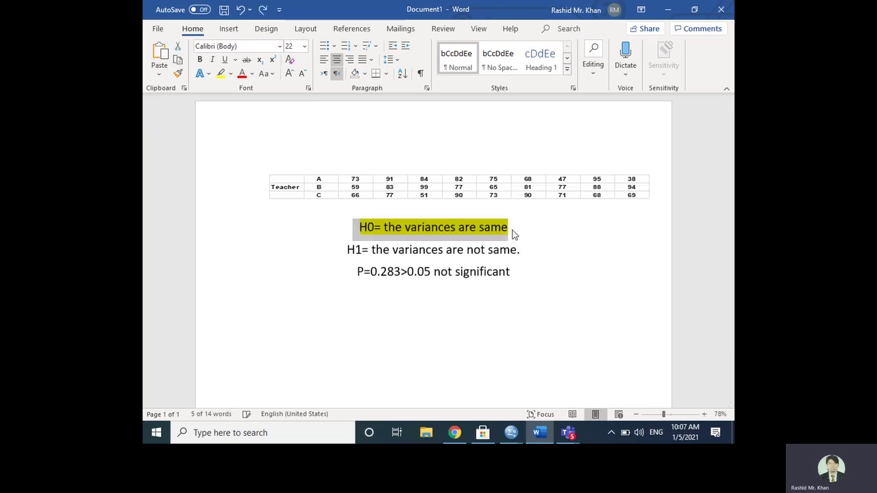
{"action": "key", "text": "Left"}
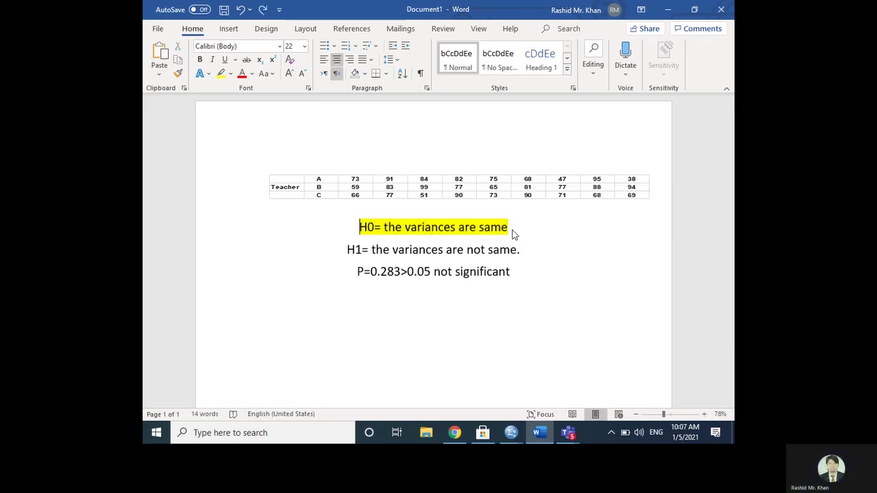
Append "we accept Ho" to the end of the "P=0.283>0.05 not significant" line.
{"action": "triple_click", "coordinate": [518, 280]}
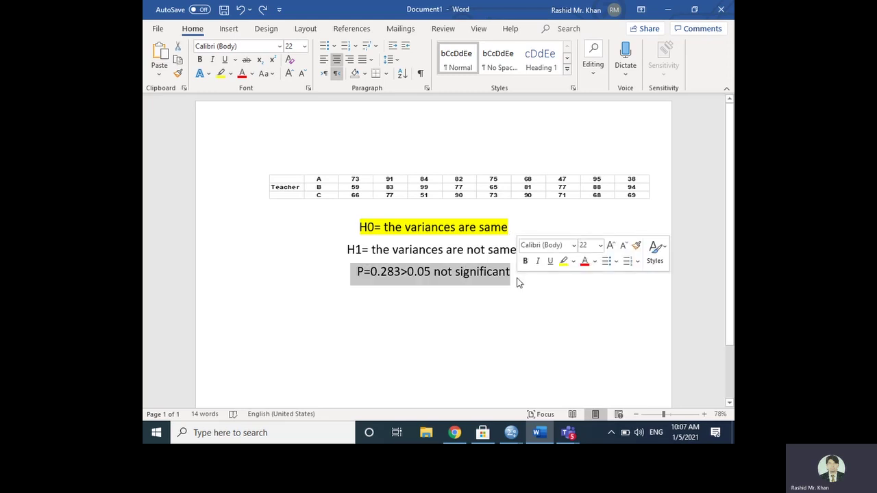
{"action": "left_click", "coordinate": [518, 282]}
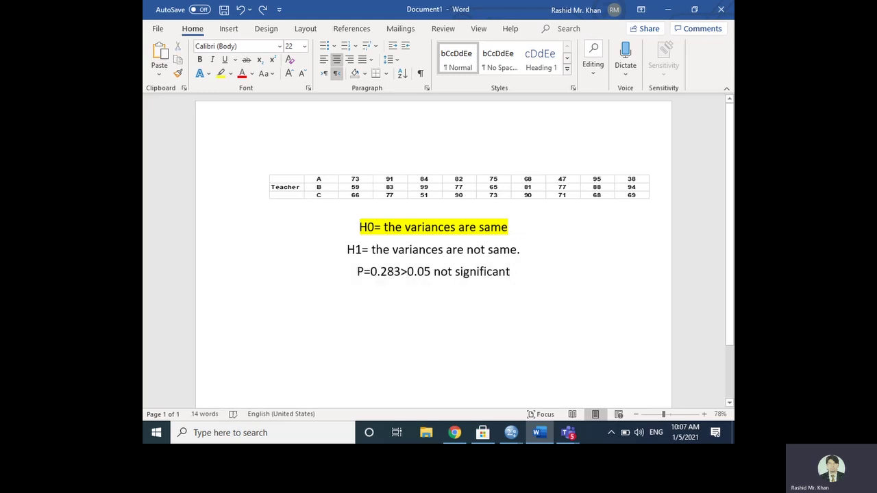
{"action": "type", "text": "we "}
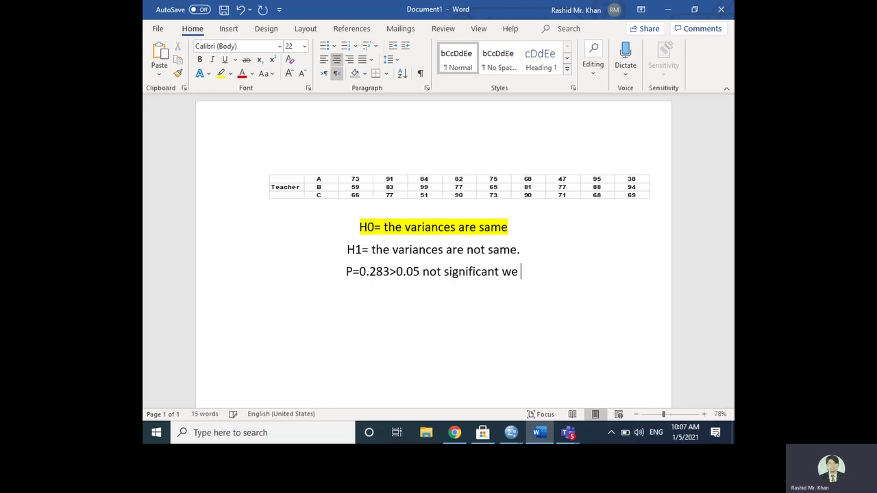
{"action": "type", "text": "accept "}
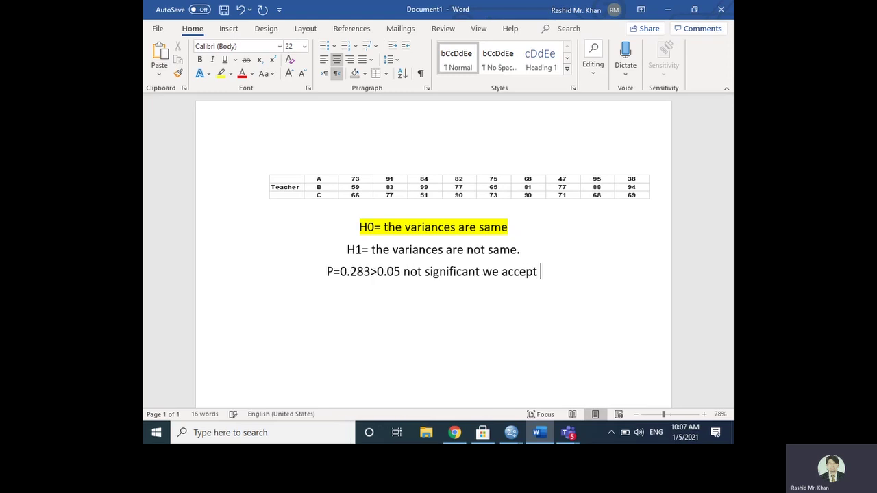
{"action": "type", "text": "Ho"}
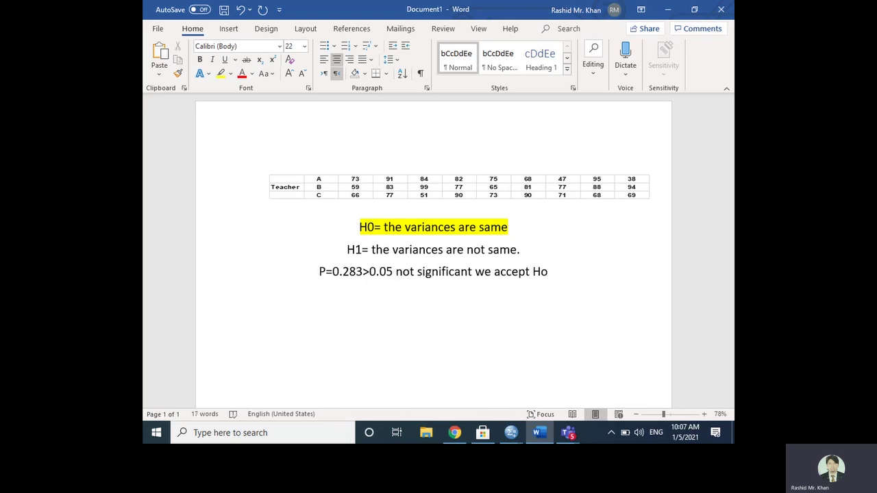
Switch to the SPSS output to review the homogeneity and ANOVA tables, and minimise it to return to Word.
{"action": "mouse_move", "coordinate": [510, 433]}
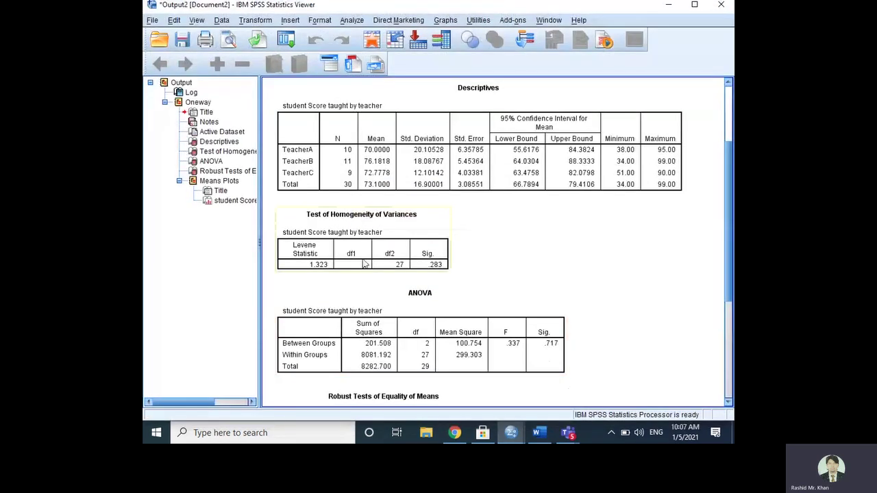
{"action": "scroll", "coordinate": [434, 248], "scroll_direction": "down", "scroll_amount": 1}
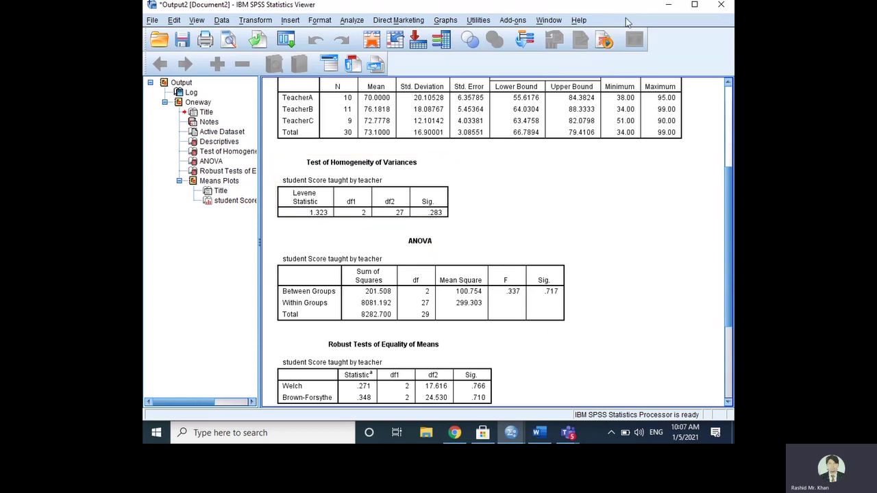
{"action": "left_click", "coordinate": [667, 5]}
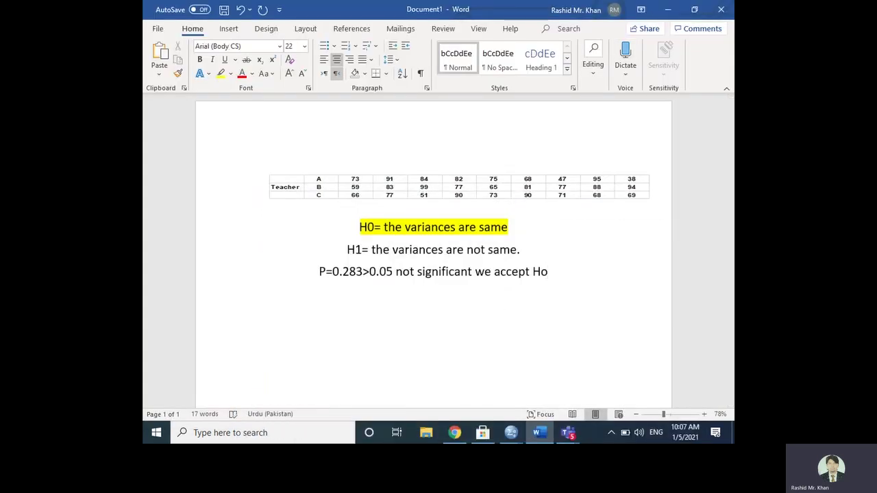
Write the ANOVA null hypothesis "Ho= the three groups are same" on a new line below the variance conclusion.
{"action": "type", "text": "Ho"}
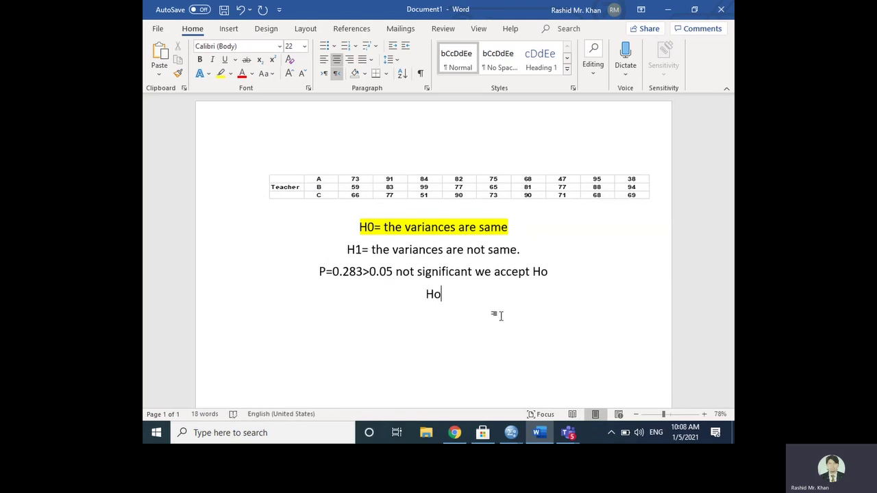
{"action": "type", "text": "="}
{"action": "type", "text": "e re"}
{"action": "key", "text": "BackSpace"}
{"action": "key", "text": "BackSpace"}
{"action": "type", "text": "th"}
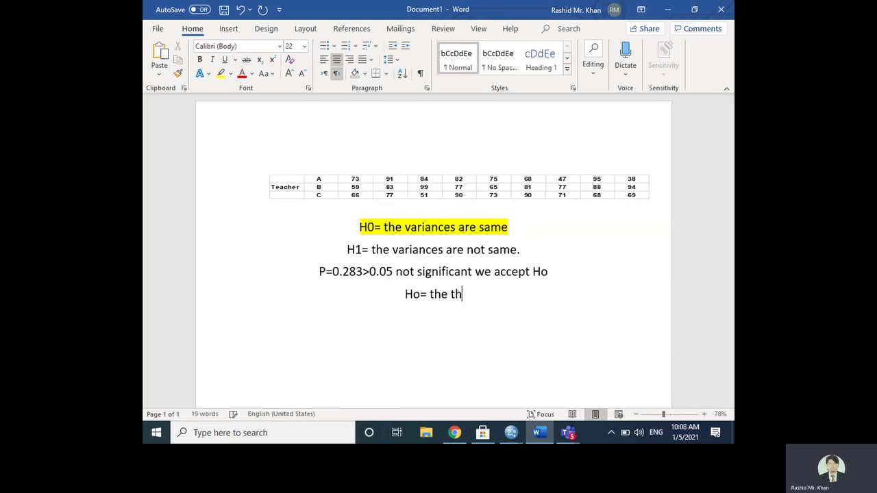
{"action": "type", "text": "ree gro"}
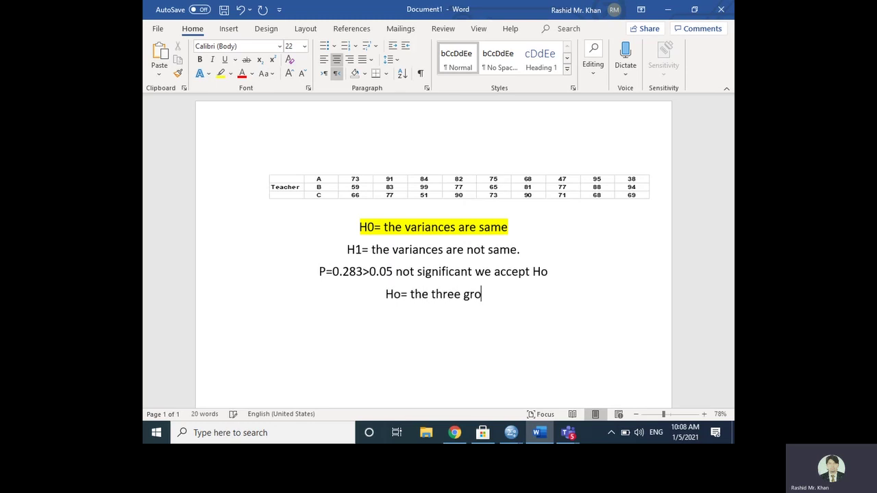
{"action": "type", "text": "ups are same "}
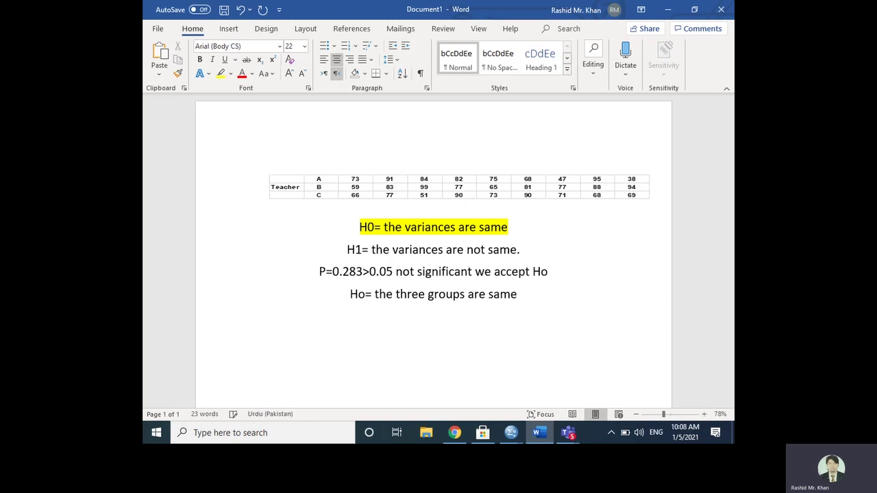
Add the alternative hypothesis line "H1= there is significant difference among three groups" and start a new line below it.
{"action": "type", "text": "H1"}
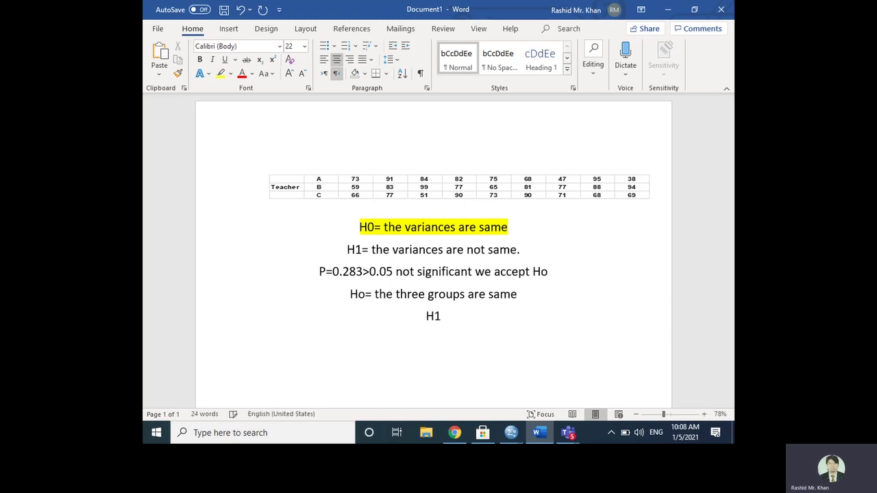
{"action": "type", "text": "= there is si"}
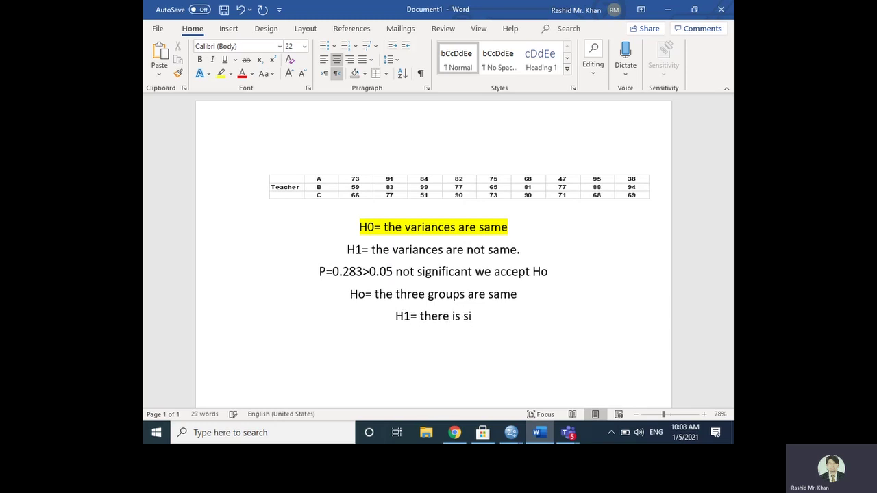
{"action": "type", "text": "gnifi"}
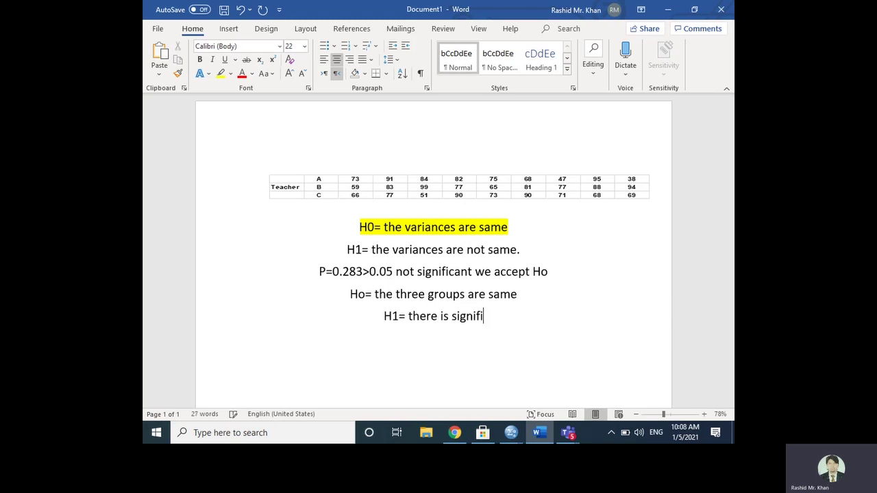
{"action": "type", "text": "cant di"}
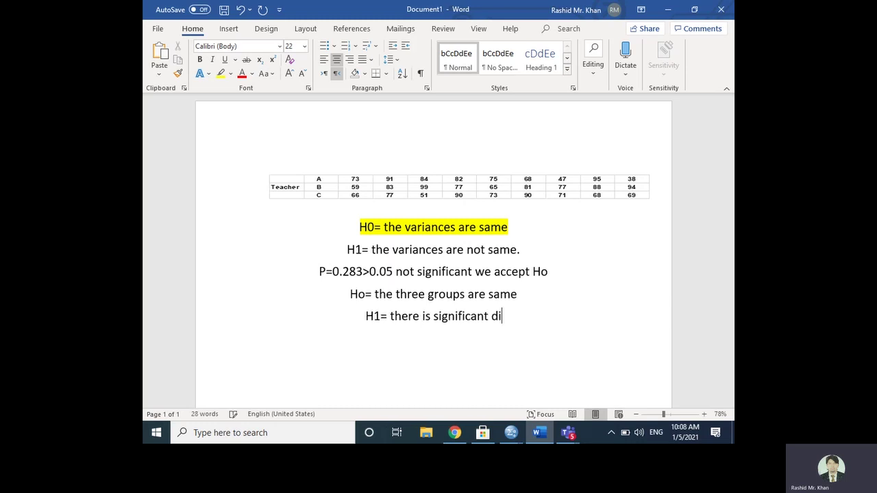
{"action": "type", "text": "fference"}
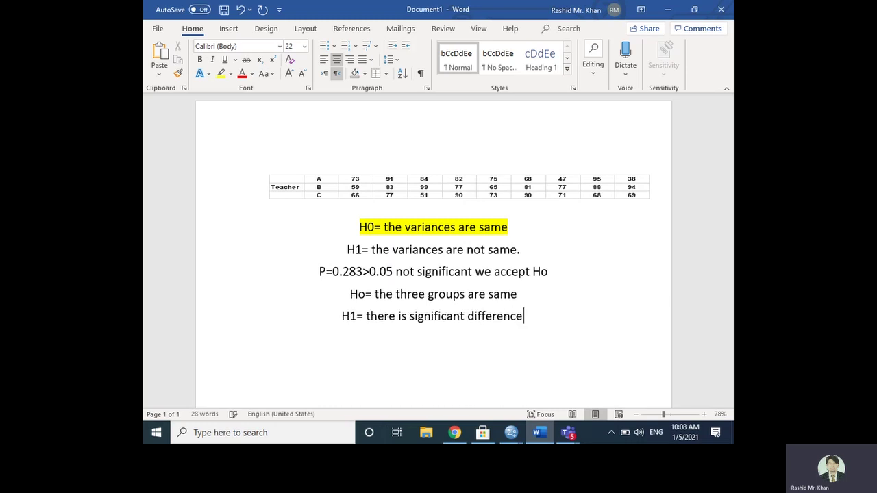
{"action": "type", "text": " among "}
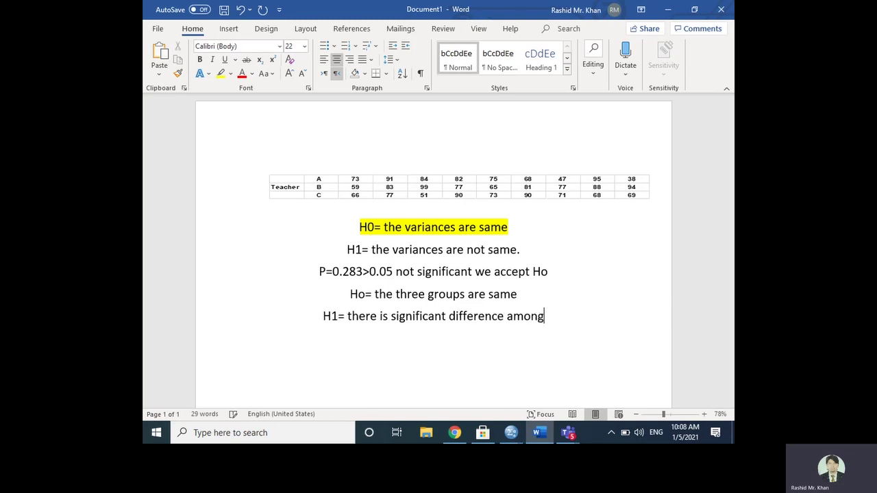
{"action": "type", "text": "t"}
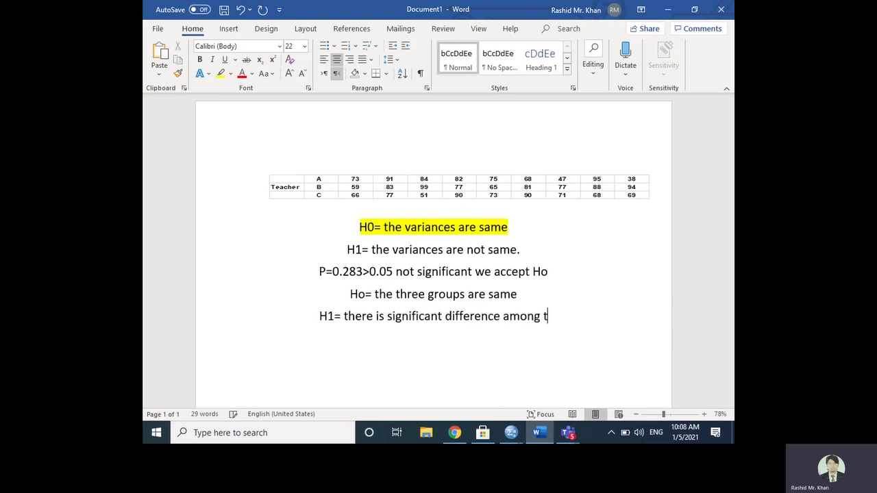
{"action": "type", "text": "hree goru"}
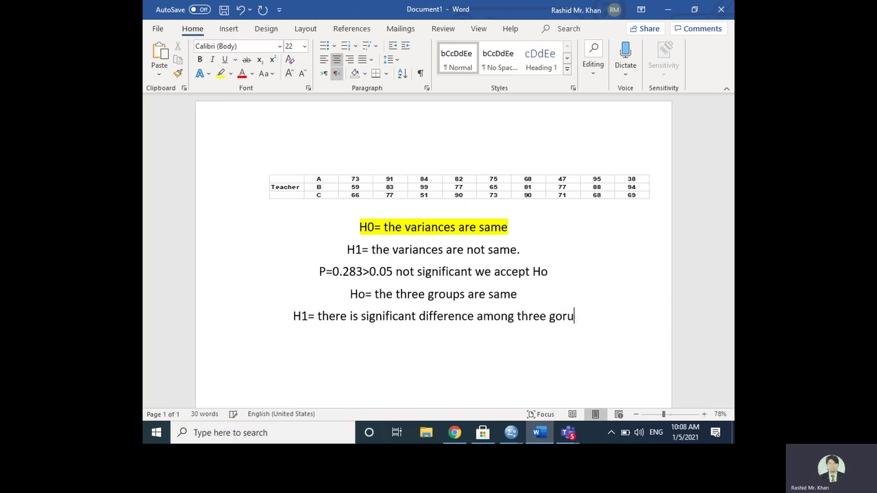
{"action": "key", "text": "BackSpace"}
{"action": "key", "text": "BackSpace"}
{"action": "key", "text": "BackSpace"}
{"action": "type", "text": "ro"}
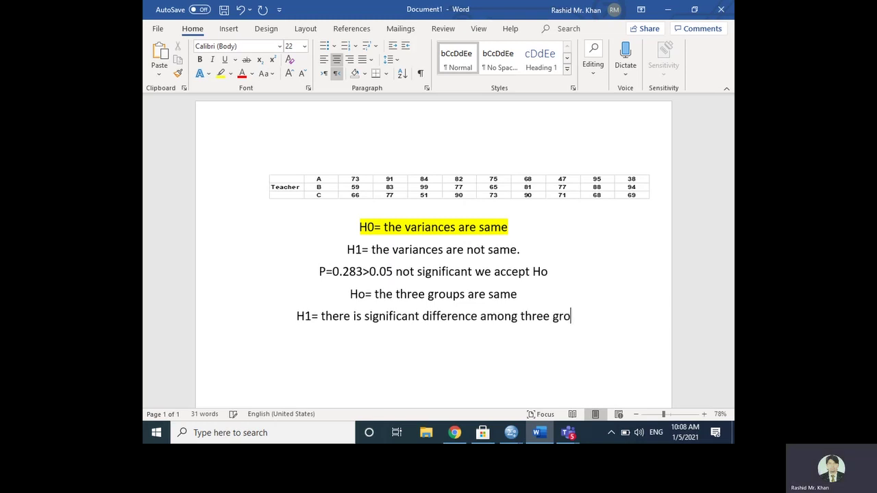
{"action": "type", "text": "ups"}
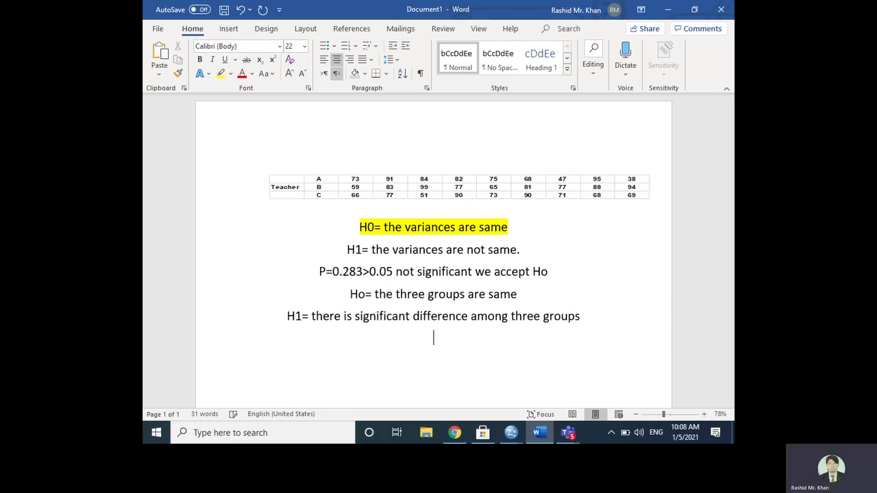
Switch to the SPSS output to check the ANOVA table's significance value, and return to the Word document.
{"action": "key", "text": "alt+shift"}
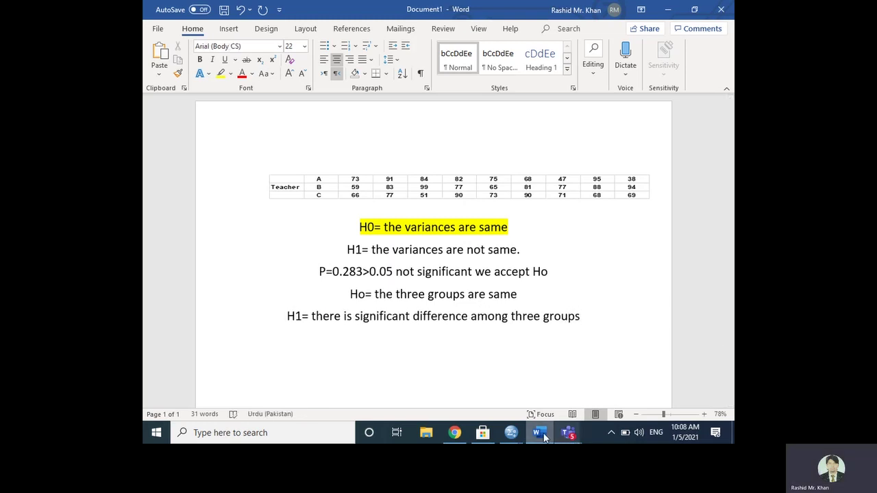
{"action": "left_click", "coordinate": [511, 433]}
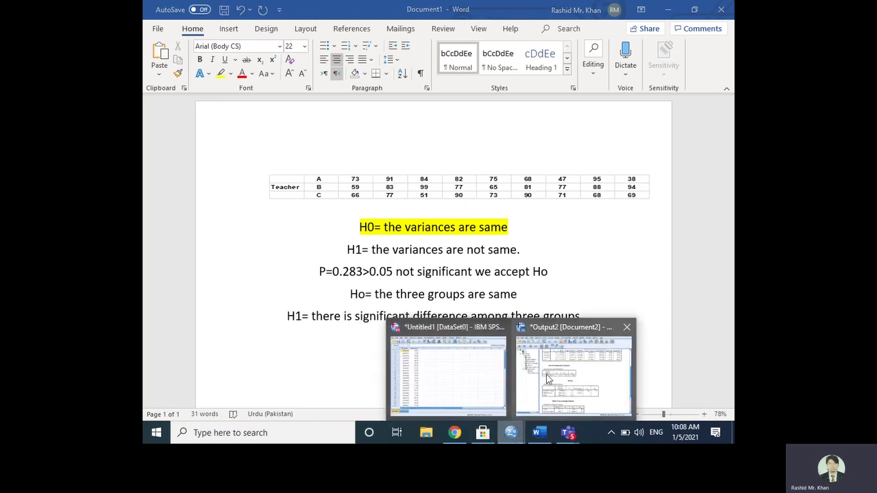
{"action": "left_click", "coordinate": [547, 378]}
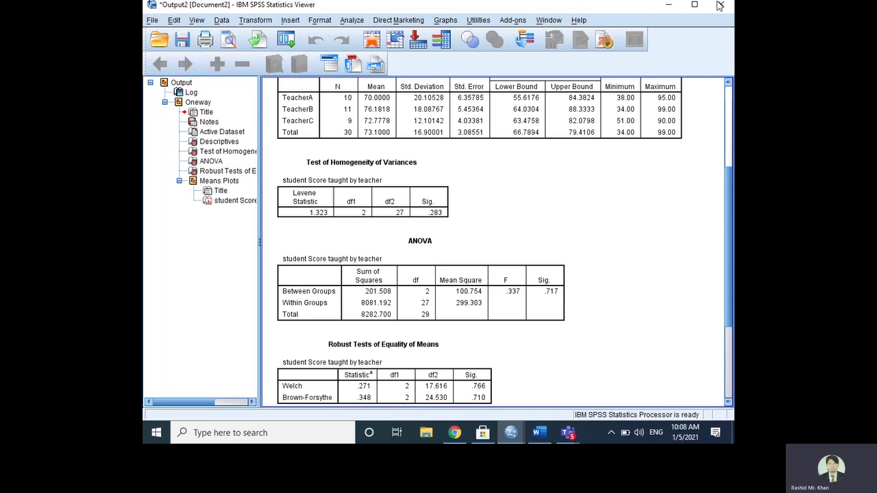
{"action": "left_click", "coordinate": [719, 5]}
Write the ANOVA result "P = 0.717>0.05" below the group hypotheses.
{"action": "type", "text": "= "}
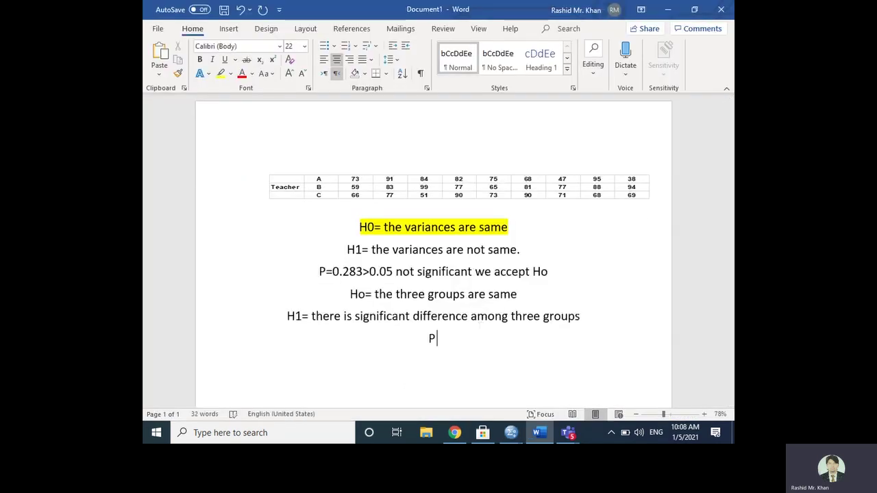
{"action": "type", "text": "0.717"}
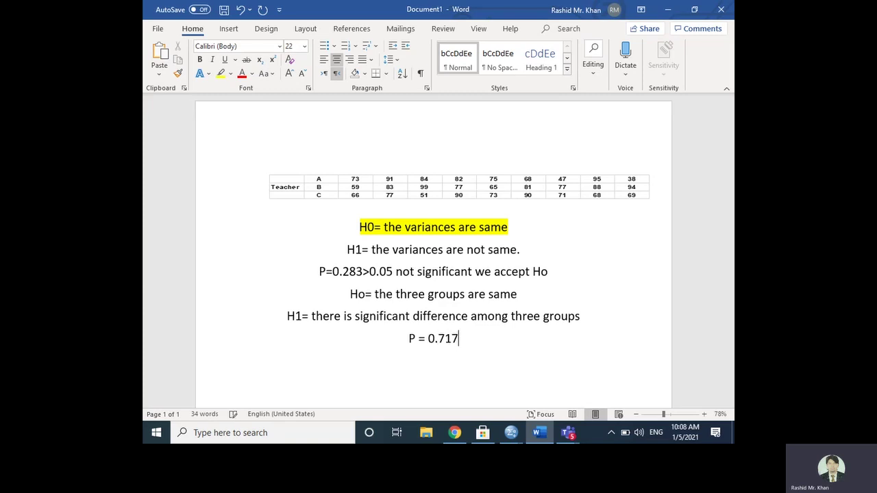
{"action": "type", "text": "?"}
{"action": "key", "text": "BackSpace"}
{"action": "type", "text": ">0.0"}
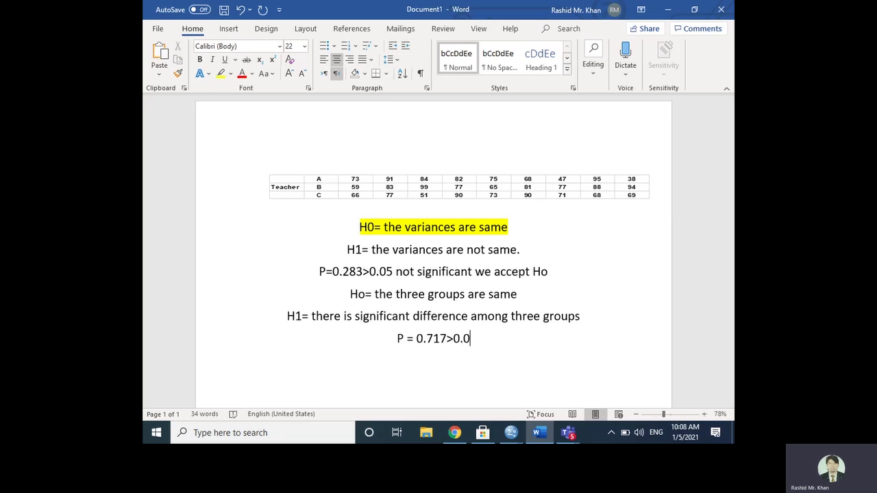
{"action": "type", "text": "5"}
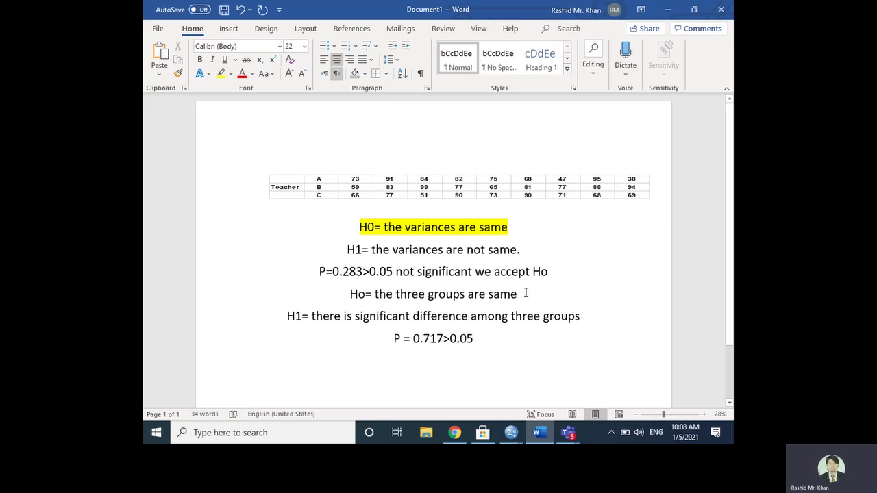
Highlight the line "Ho= the three groups are same" in yellow.
{"action": "left_click_drag", "start_coordinate": [518, 295], "coordinate": [364, 295]}
{"action": "mouse_move", "coordinate": [342, 295]}
{"action": "left_mouse_down"}
{"action": "mouse_move", "coordinate": [360, 294]}
{"action": "mouse_move", "coordinate": [355, 304]}
{"action": "left_mouse_up"}
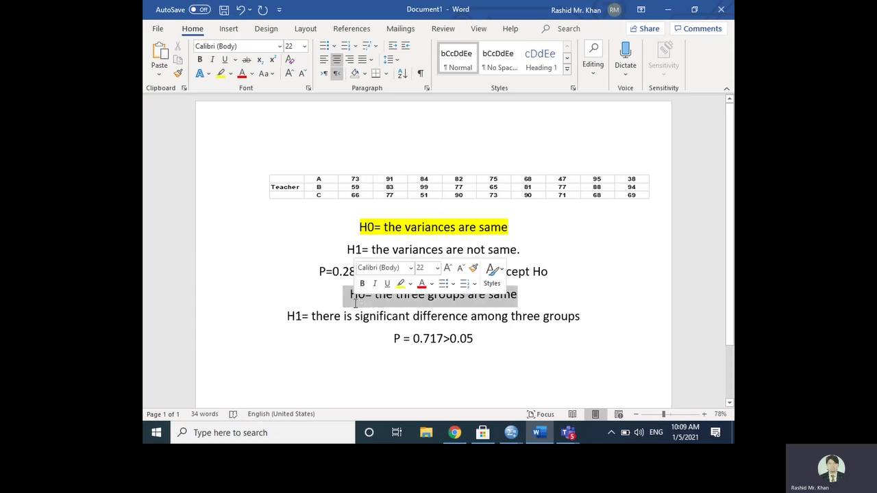
{"action": "left_click", "coordinate": [220, 74]}
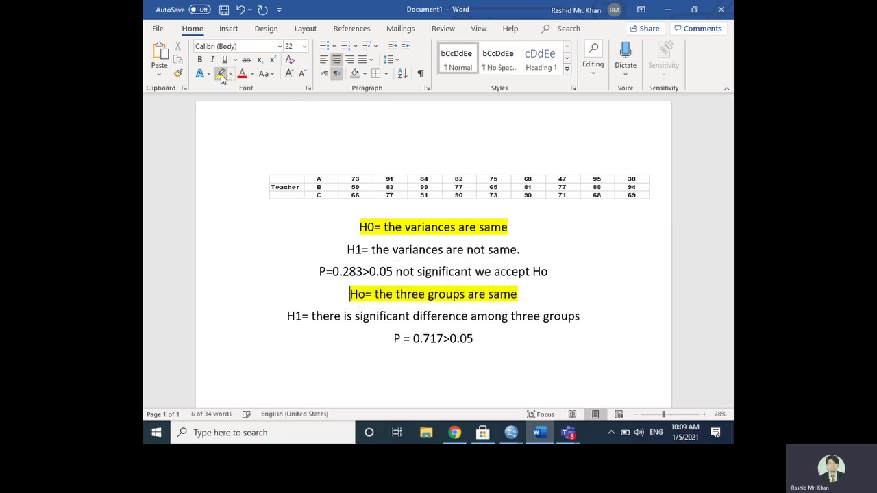
Complete the ANOVA result line by adding "we accept Ho" after "P = 0.717>0.05".
{"action": "left_click", "coordinate": [486, 329]}
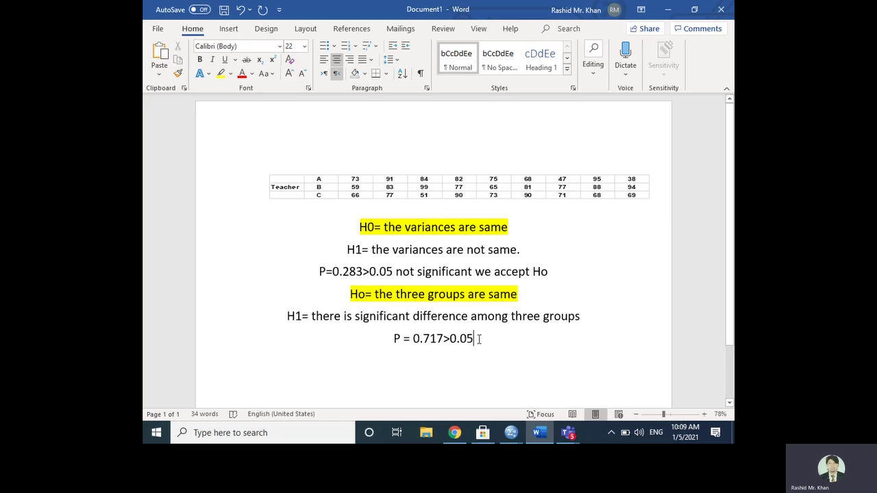
{"action": "type", "text": "we "}
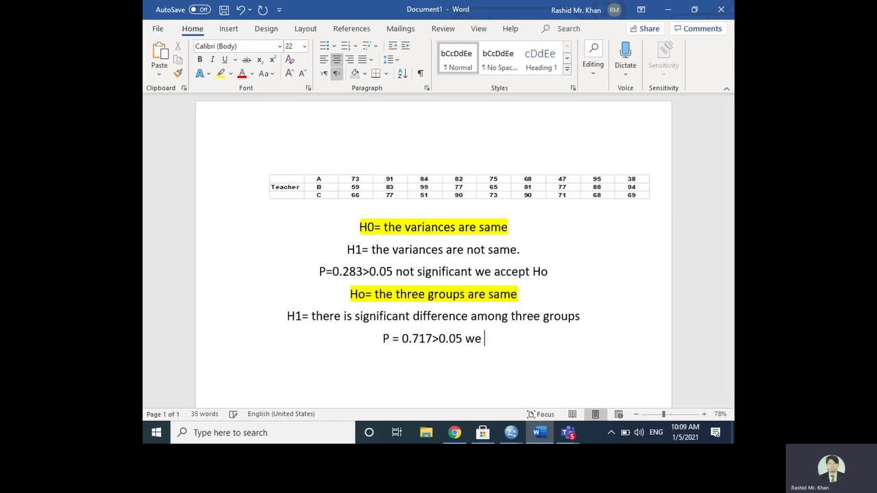
{"action": "type", "text": "acd"}
{"action": "key", "text": "BackSpace"}
{"action": "type", "text": "cept"}
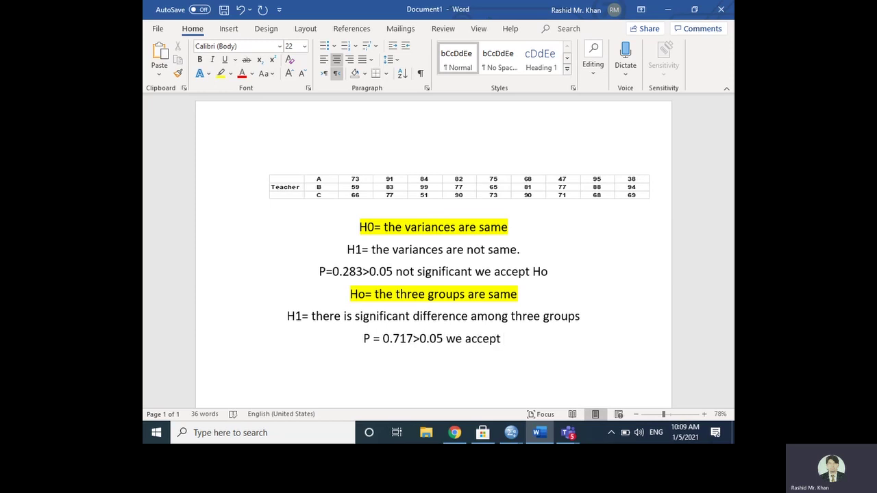
{"action": "type", "text": " Ho"}
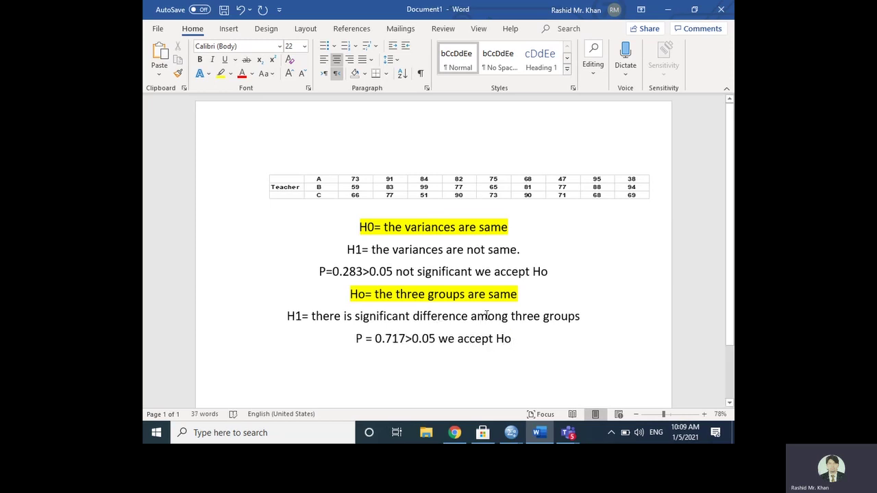
Switch to the SPSS output and examine the Robust Tests of Equality of Means table and the means plot.
{"action": "mouse_move", "coordinate": [511, 432]}
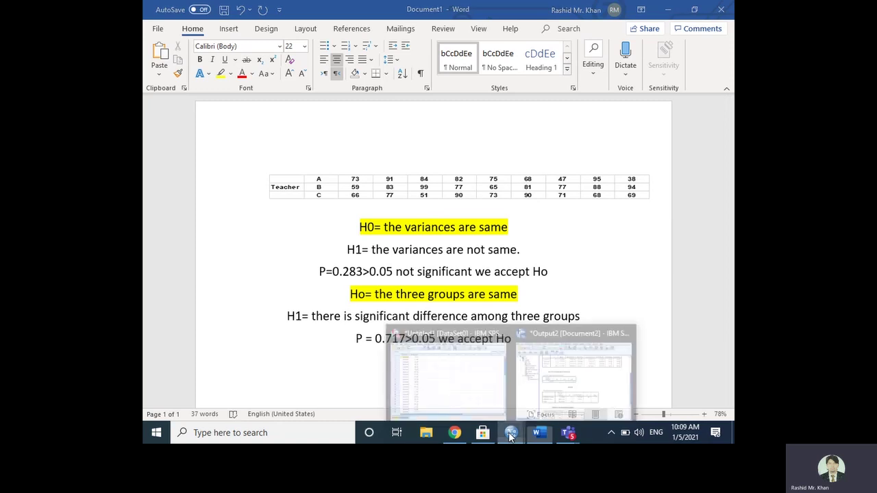
{"action": "left_click", "coordinate": [528, 401]}
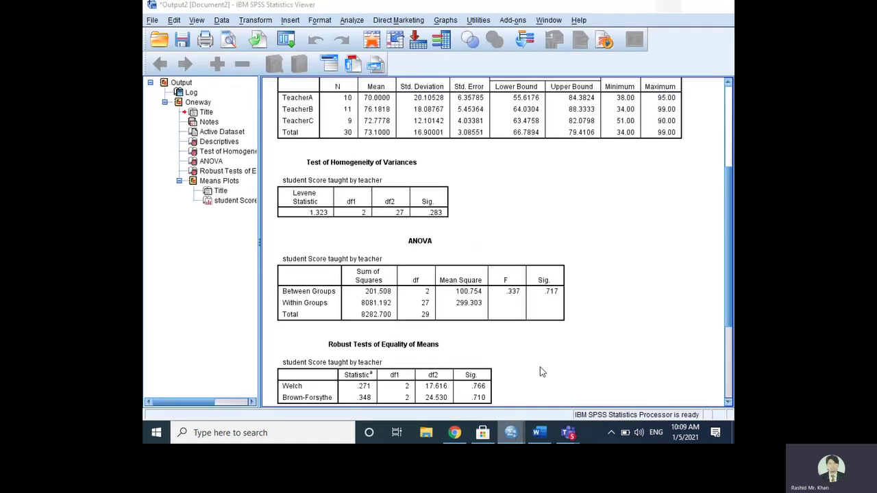
{"action": "scroll", "coordinate": [540, 372], "scroll_direction": "down", "scroll_amount": 2}
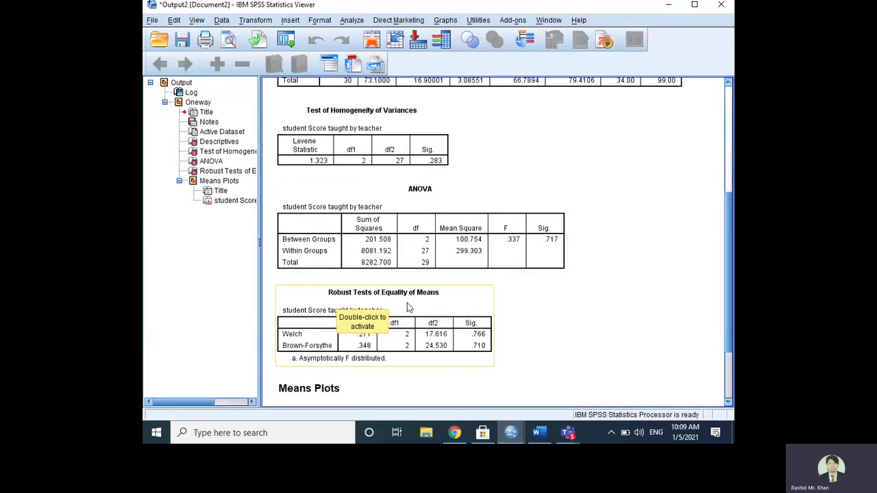
{"action": "scroll", "coordinate": [443, 305], "scroll_direction": "down", "scroll_amount": 2}
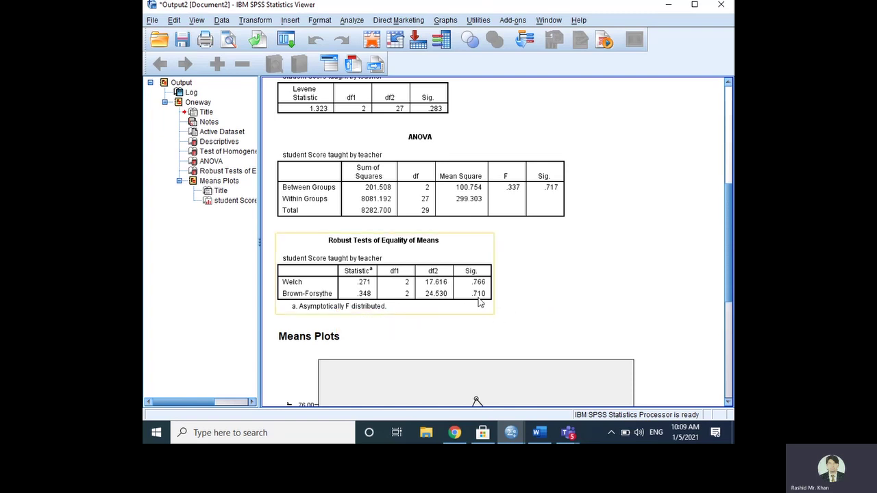
{"action": "scroll", "coordinate": [478, 300], "scroll_direction": "down", "scroll_amount": 6}
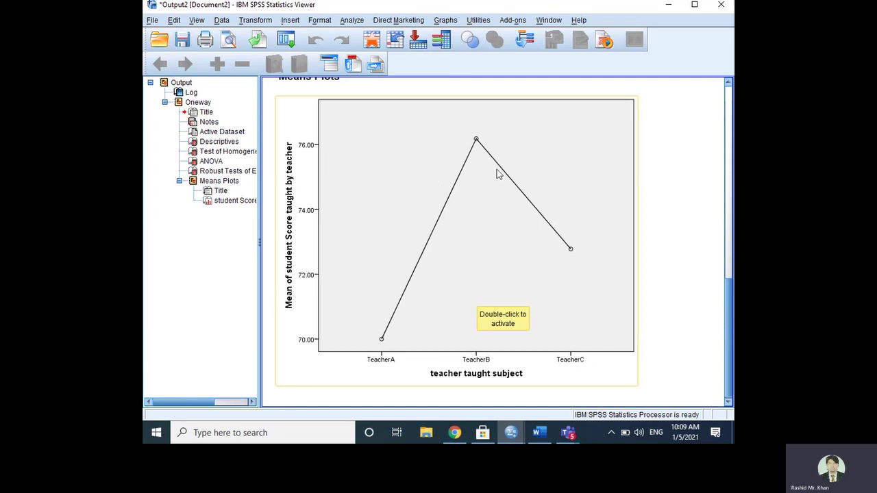
{"action": "scroll", "coordinate": [475, 276], "scroll_direction": "down", "scroll_amount": 1}
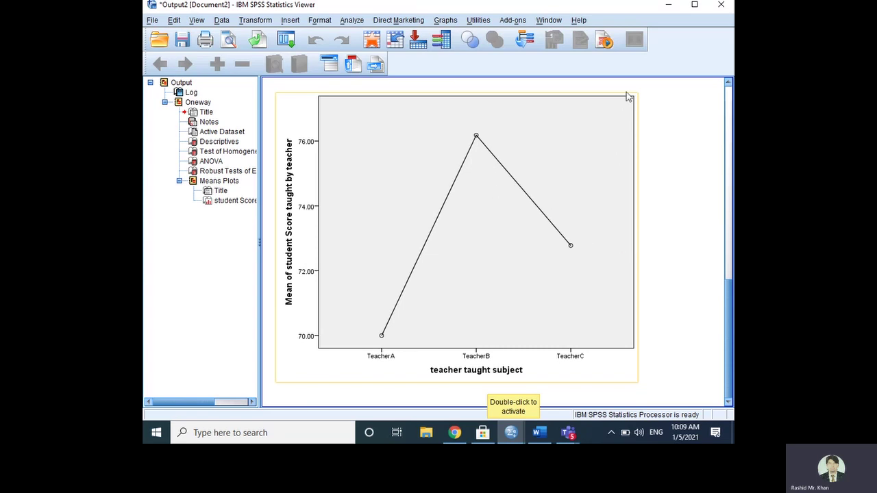
Check the teacher and grade score data in the SPSS Data Editor and return to the output viewer.
{"action": "left_click", "coordinate": [515, 433]}
{"action": "left_click", "coordinate": [468, 387]}
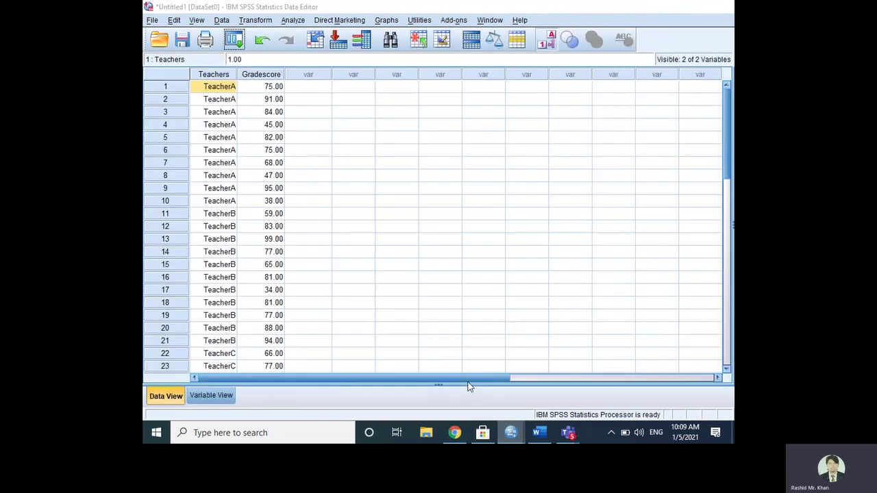
{"action": "left_click", "coordinate": [511, 433]}
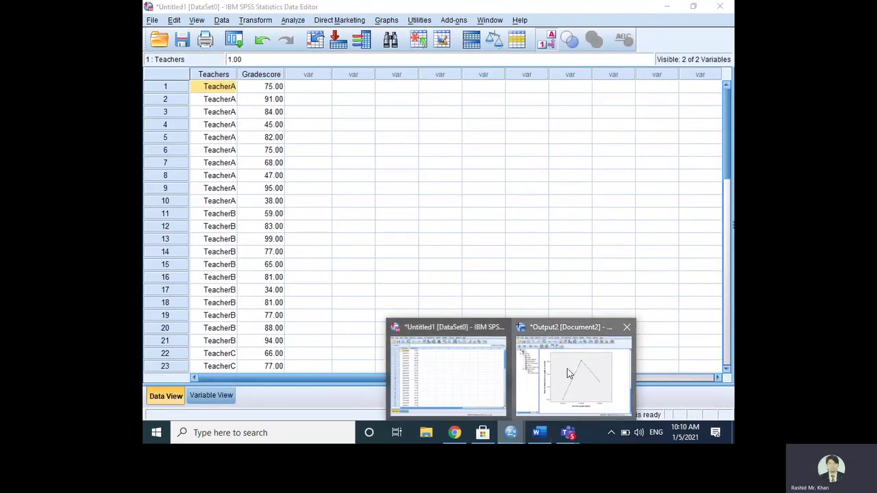
{"action": "left_click", "coordinate": [562, 363]}
Review the Descriptives table, means plot and ANOVA table in the output, and return to the Word document.
{"action": "scroll", "coordinate": [505, 332], "scroll_direction": "up", "scroll_amount": 10}
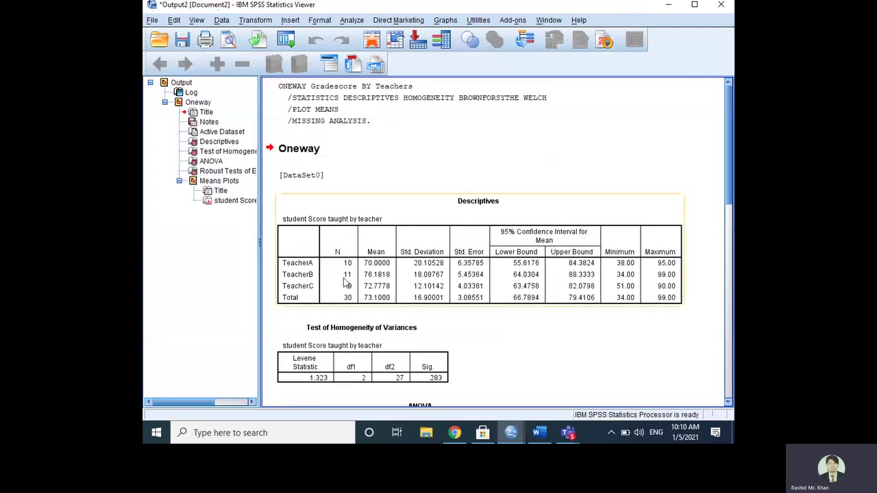
{"action": "scroll", "coordinate": [349, 281], "scroll_direction": "down", "scroll_amount": 10}
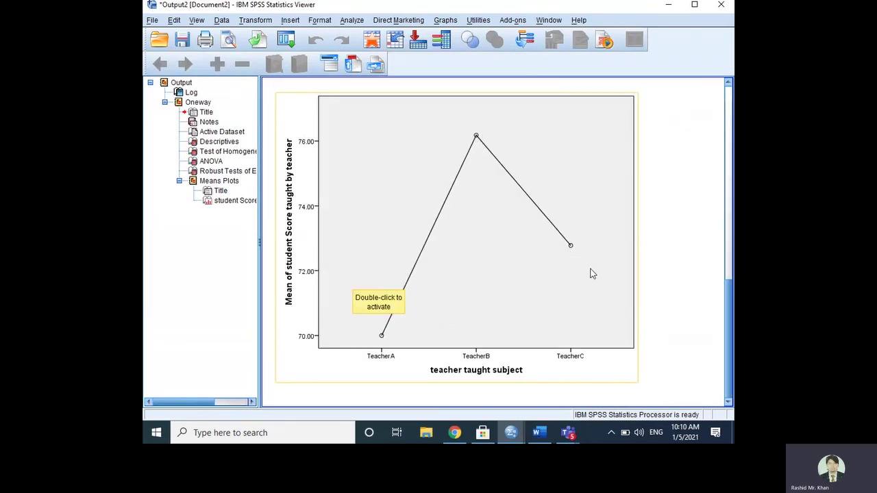
{"action": "scroll", "coordinate": [547, 279], "scroll_direction": "up", "scroll_amount": 5}
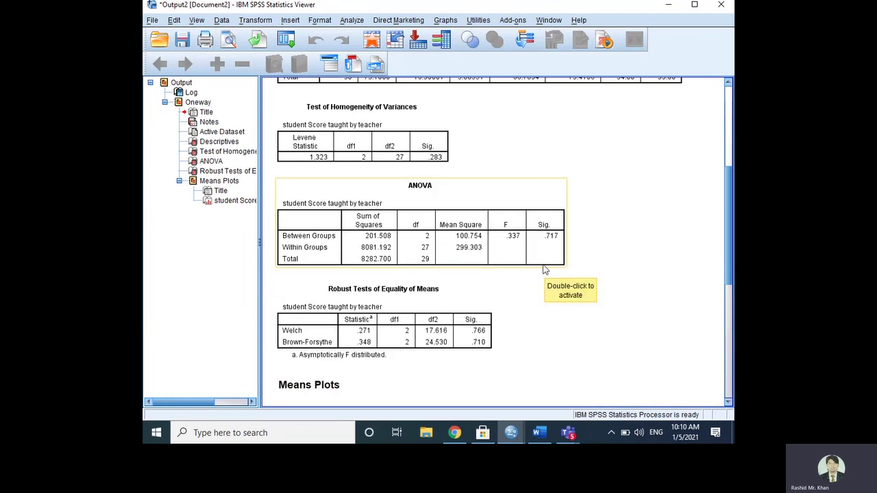
{"action": "scroll", "coordinate": [540, 266], "scroll_direction": "up", "scroll_amount": 3}
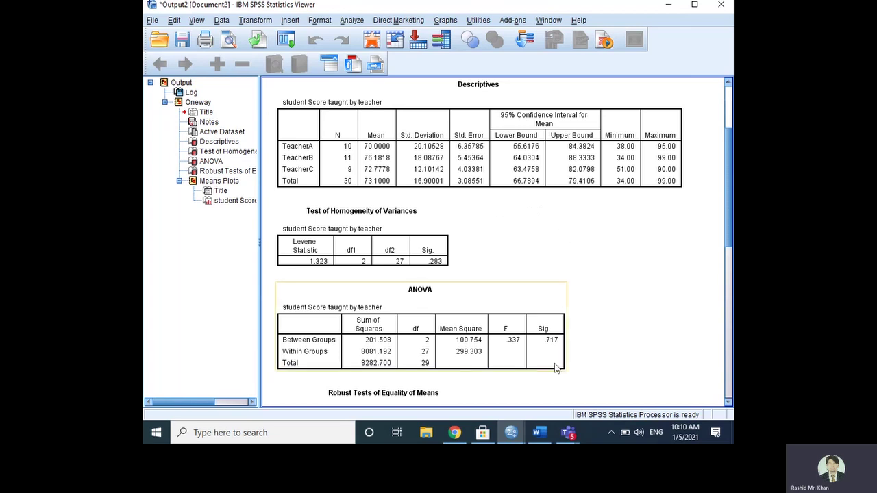
{"action": "left_click", "coordinate": [541, 432]}
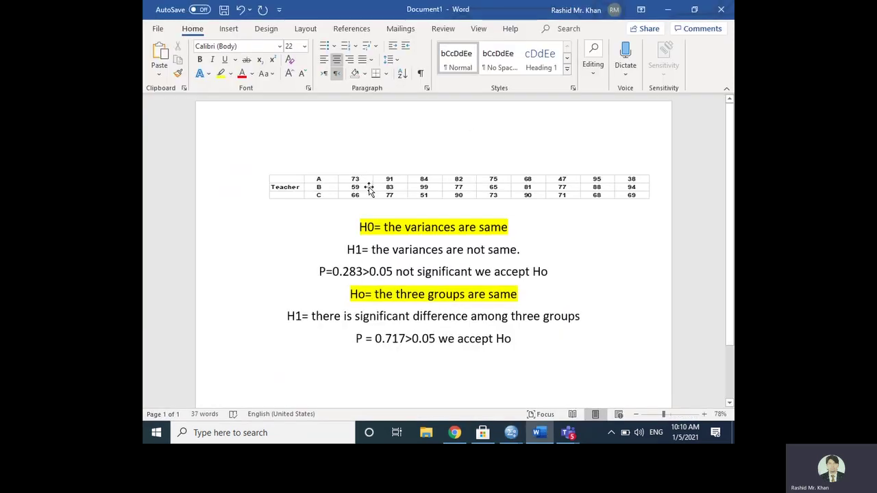